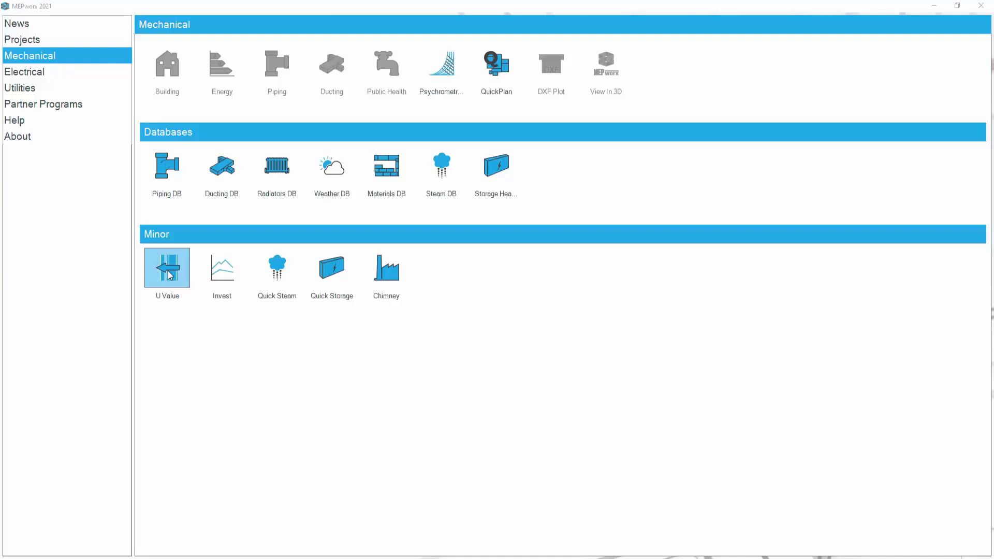
# Open the U Value tool and start a new element calculation.
pyautogui.doubleClick(169, 273)
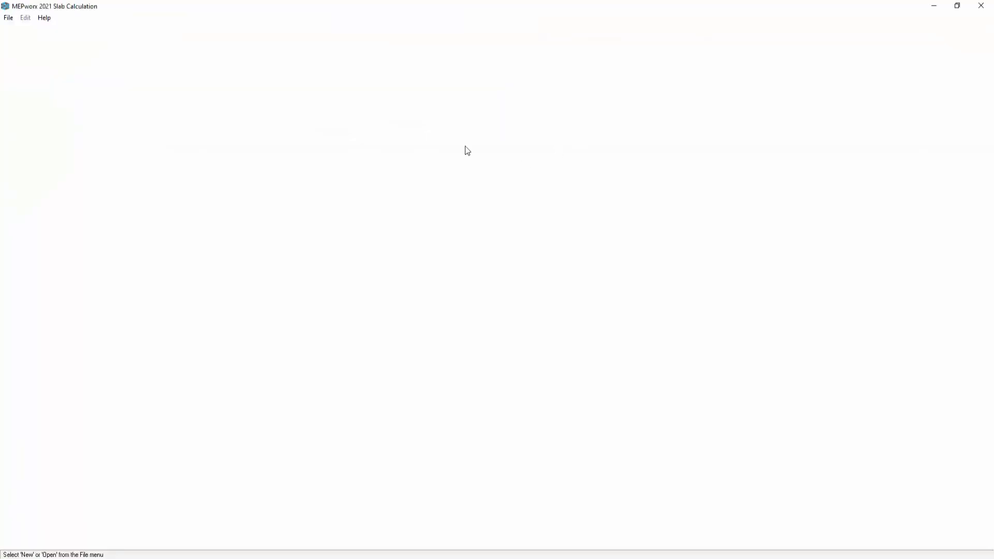
pyautogui.click(8, 18)
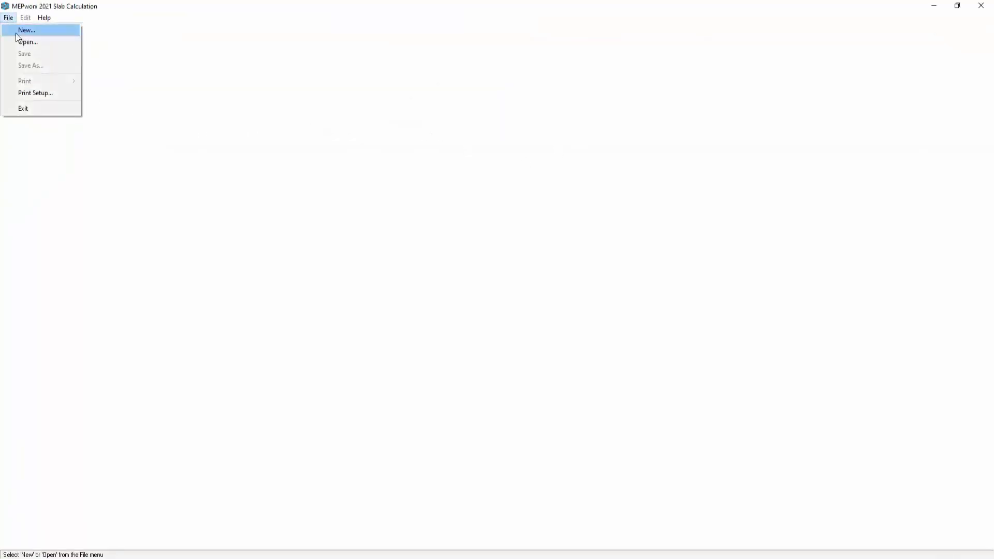
pyautogui.click(15, 30)
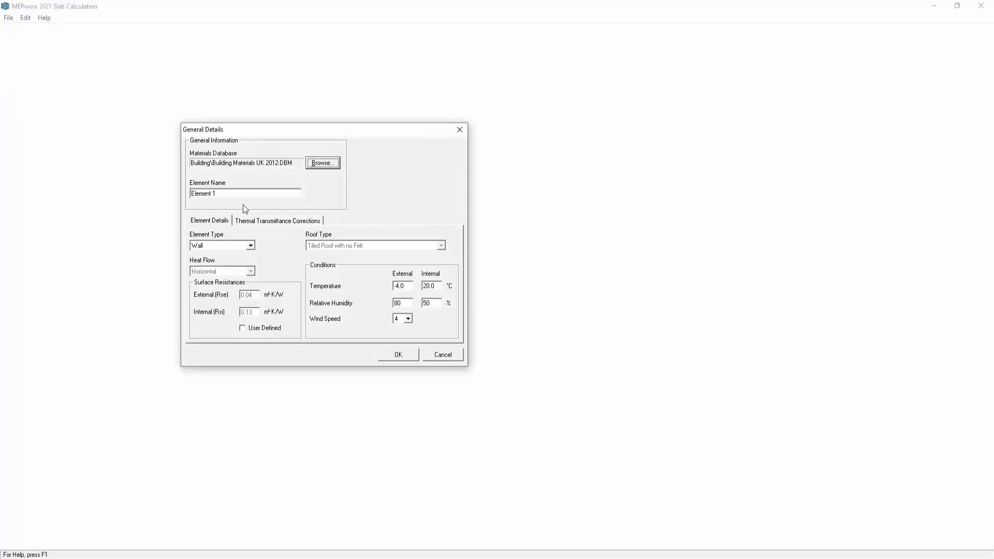
# Name the element demo wall and review its wind speed, surface resistance and temperature conditions.
pyautogui.press('Tab')
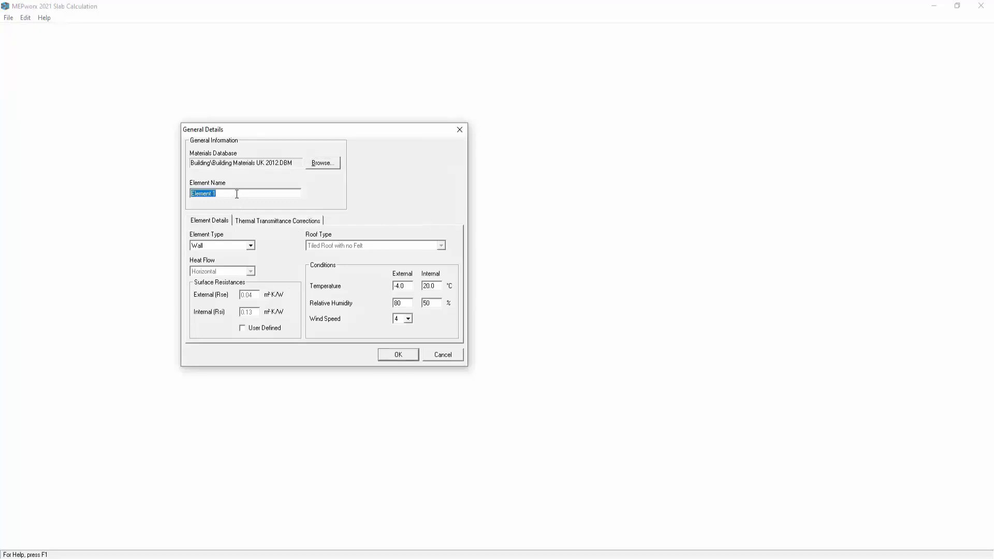
pyautogui.write('demo wall')
pyautogui.click(408, 319)
pyautogui.click(407, 320)
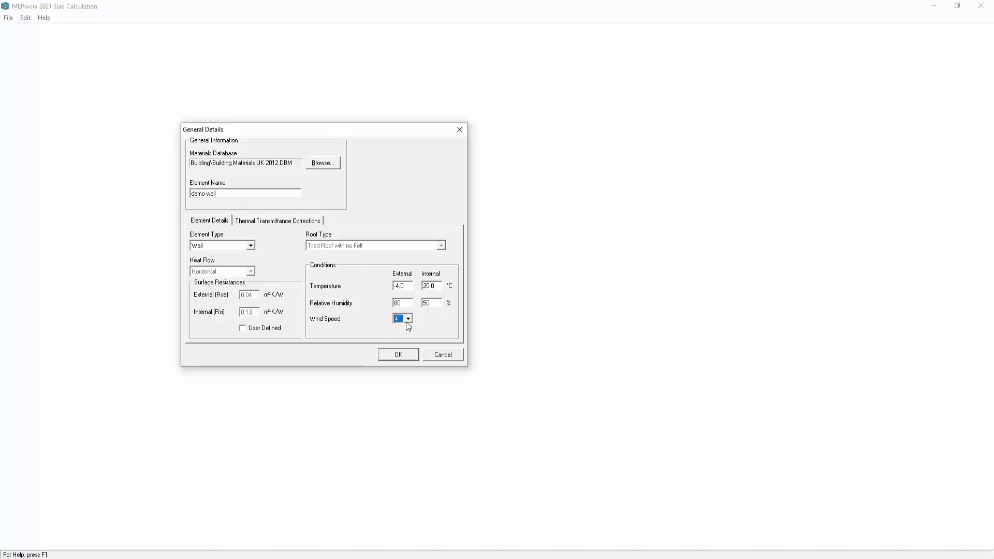
pyautogui.click(242, 328)
pyautogui.hotkey('shift', 'Tab')
pyautogui.doubleClick(407, 288)
pyautogui.doubleClick(432, 288)
pyautogui.doubleClick(404, 303)
pyautogui.press('Tab')
# Set thermal transmittance corrections to 1 fastener per square metre with 17 W/m.K conductivity, keeping air gaps at Level 0, and confirm.
pyautogui.click(266, 222)
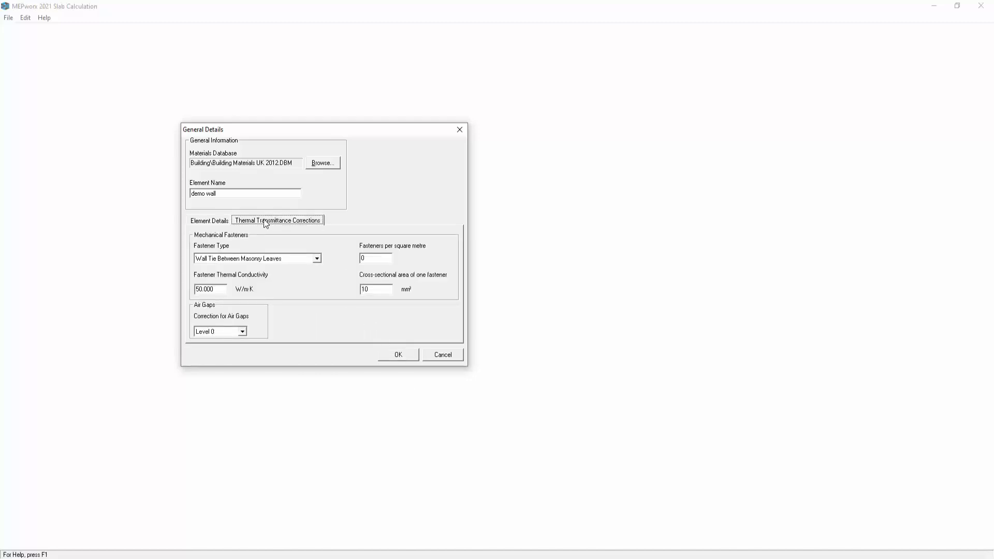
pyautogui.doubleClick(371, 258)
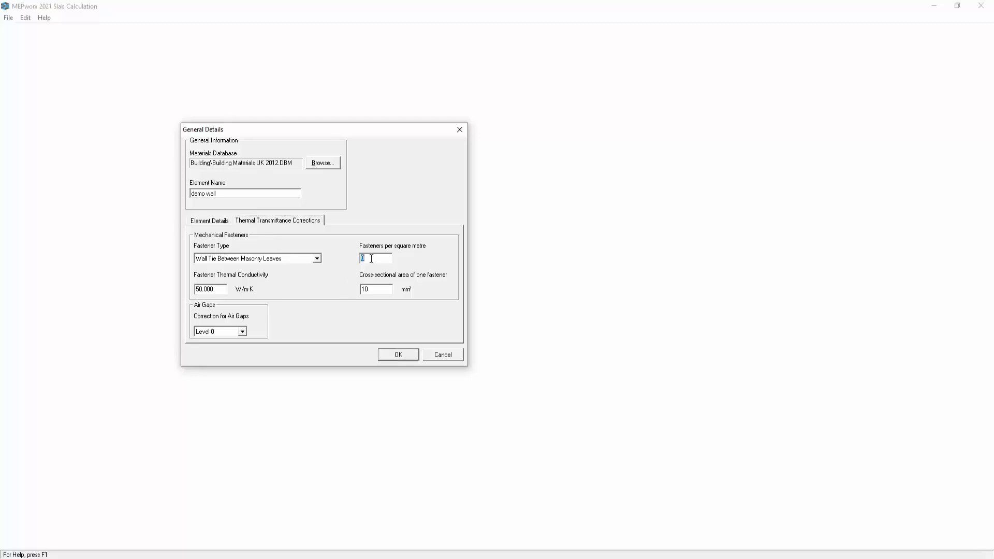
pyautogui.write('1')
pyautogui.doubleClick(216, 288)
pyautogui.write('17')
pyautogui.click(244, 331)
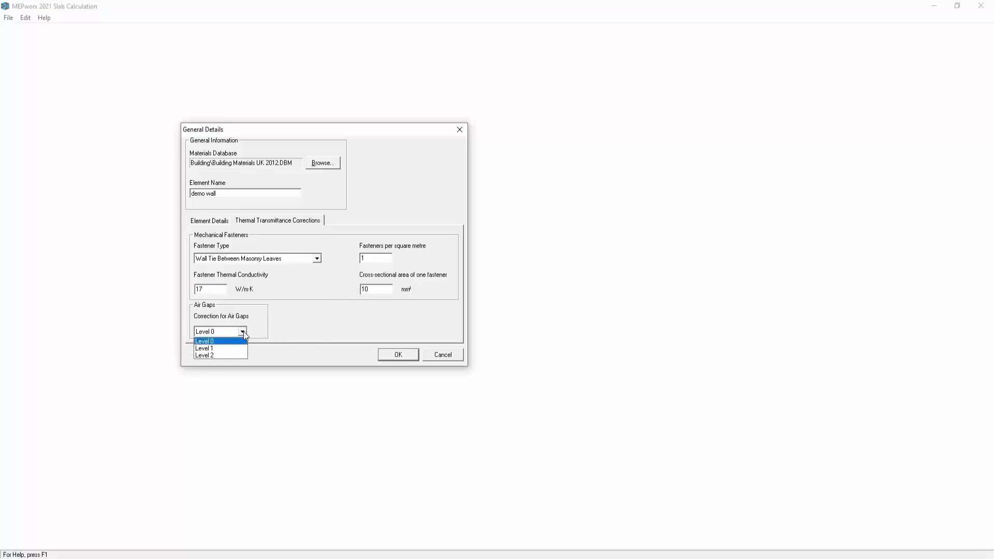
pyautogui.click(243, 331)
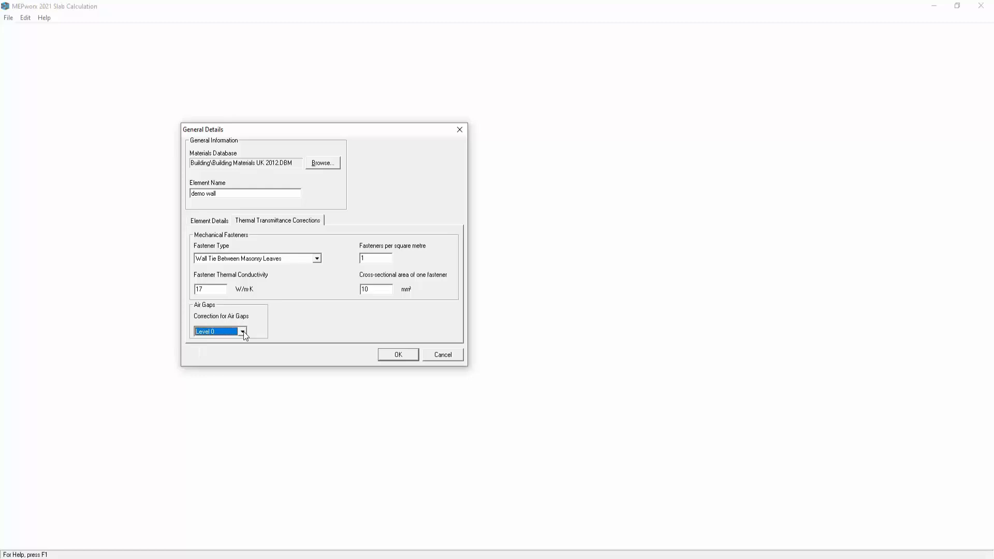
pyautogui.click(407, 356)
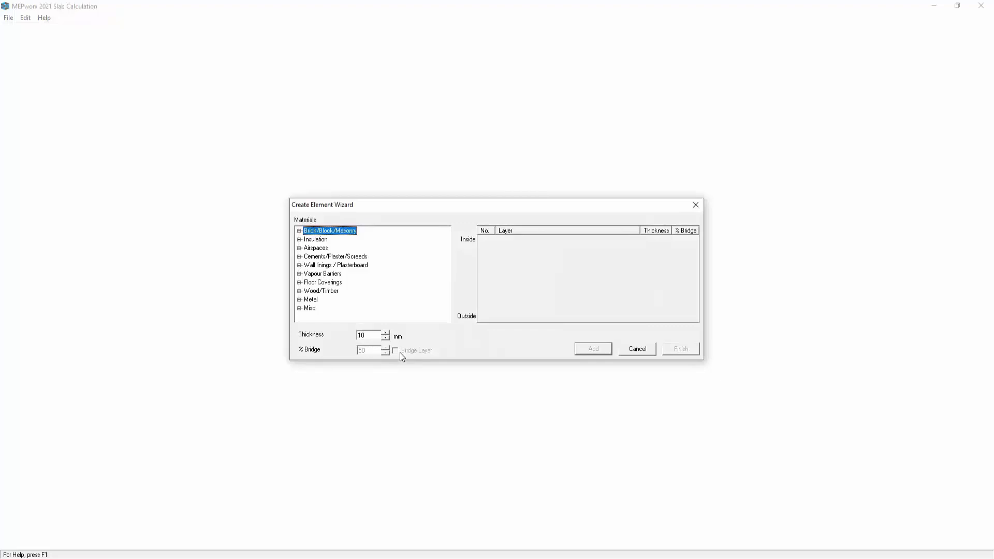
# Add a 5 mm Gypsum Plastering layer from Cements/Plaster/Screeds as the innermost layer.
pyautogui.moveTo(420, 205); pyautogui.dragTo(400, 197)
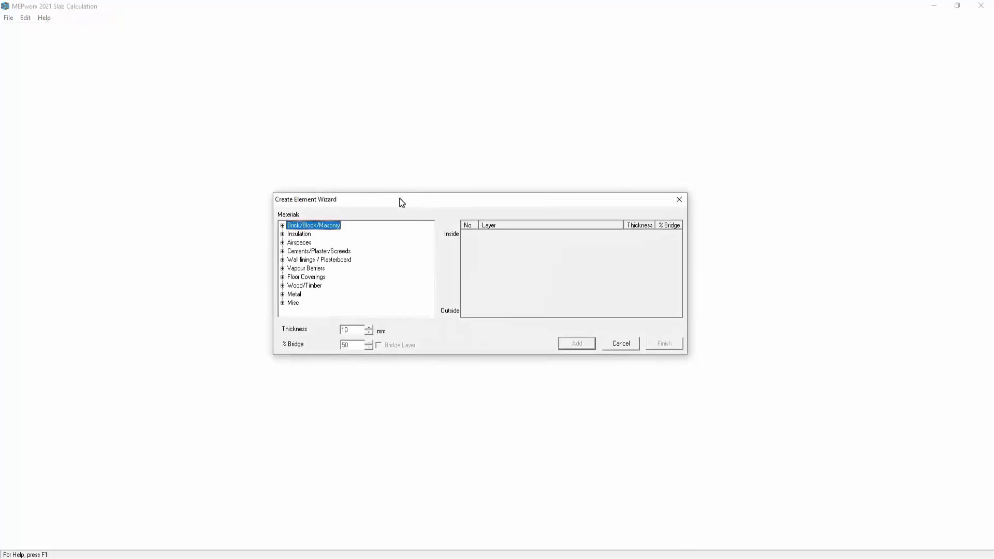
pyautogui.click(279, 224)
pyautogui.click(279, 224)
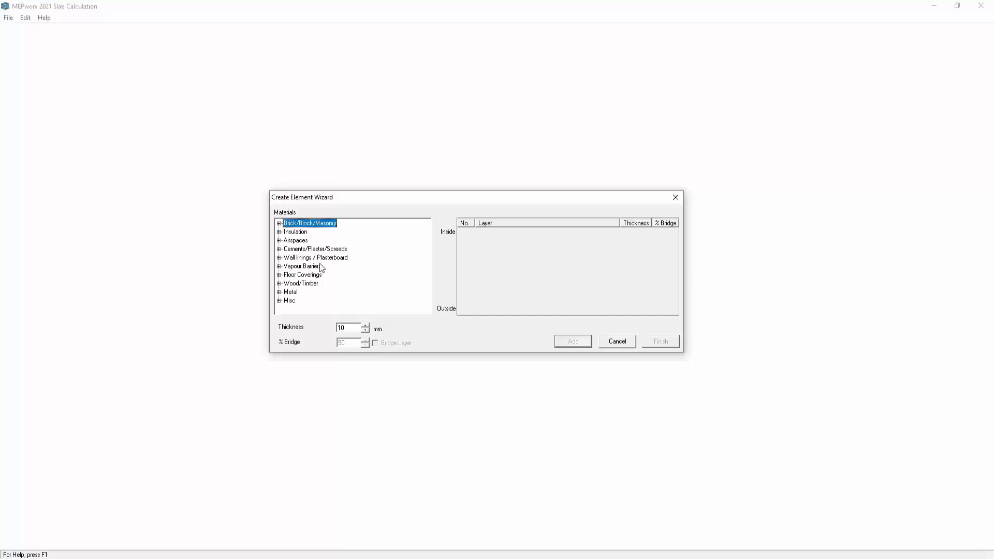
pyautogui.click(278, 249)
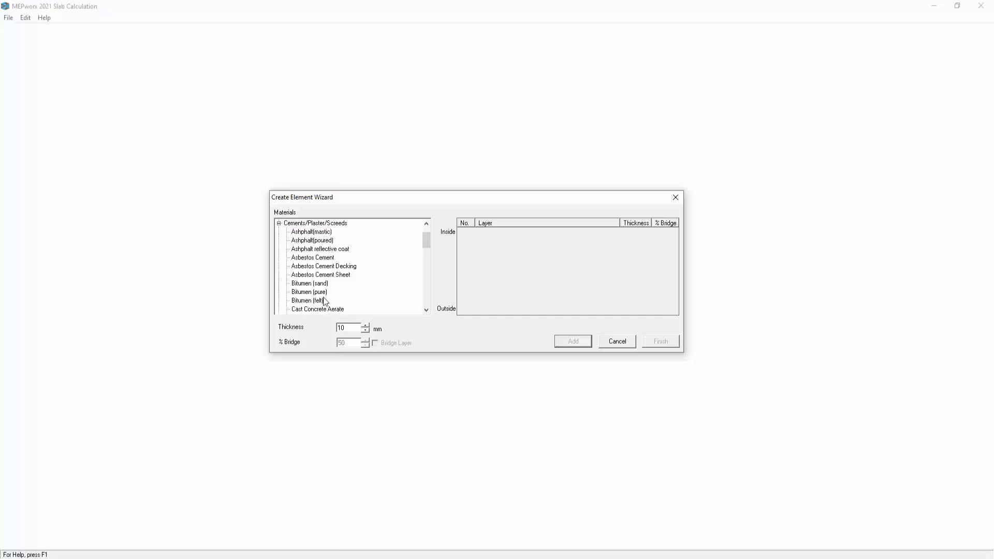
pyautogui.moveTo(426, 240); pyautogui.dragTo(427, 275)
pyautogui.doubleClick(340, 327)
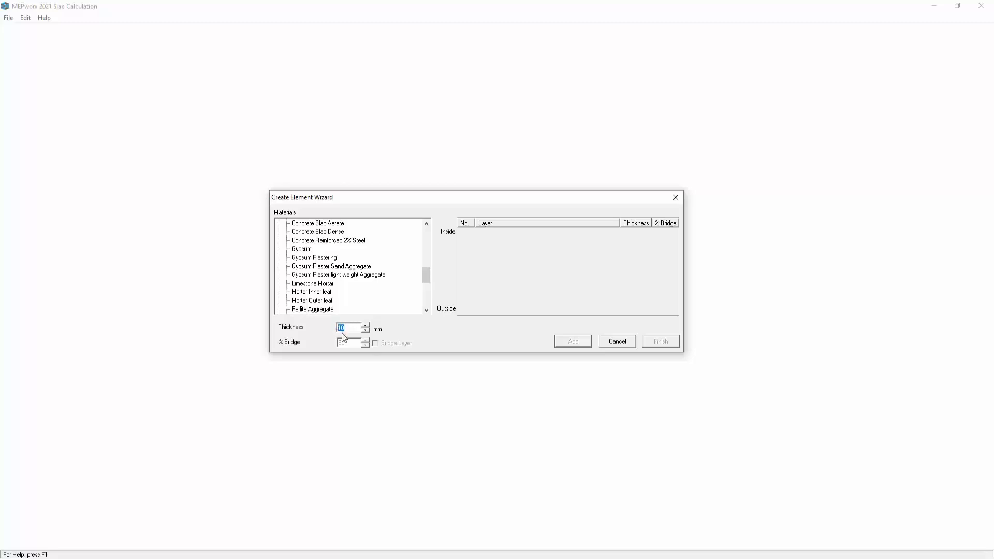
pyautogui.click(315, 257)
pyautogui.click(560, 341)
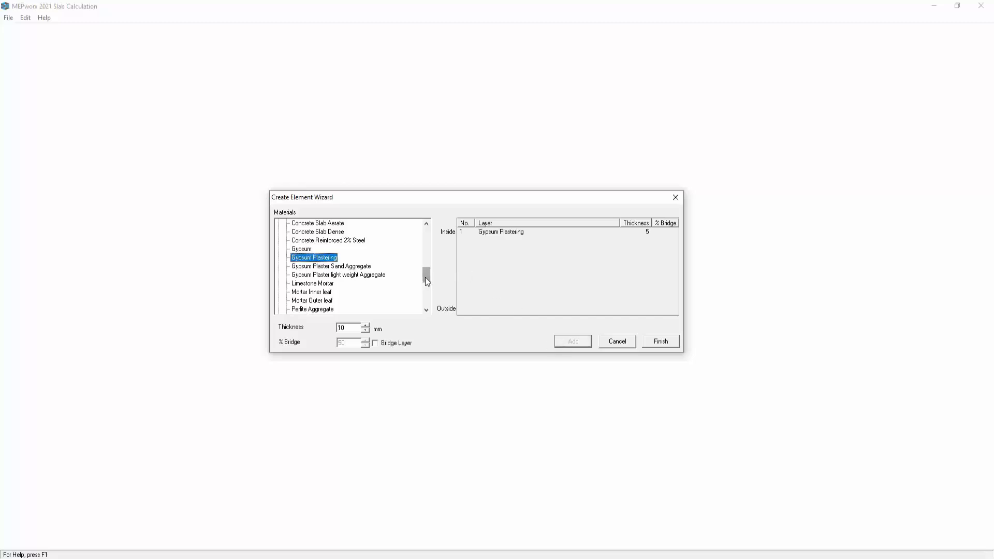
# Add a 15 mm Gyproc FireLine 15mm layer from Wall linings / Plasterboard.
pyautogui.moveTo(426, 279); pyautogui.dragTo(416, 243)
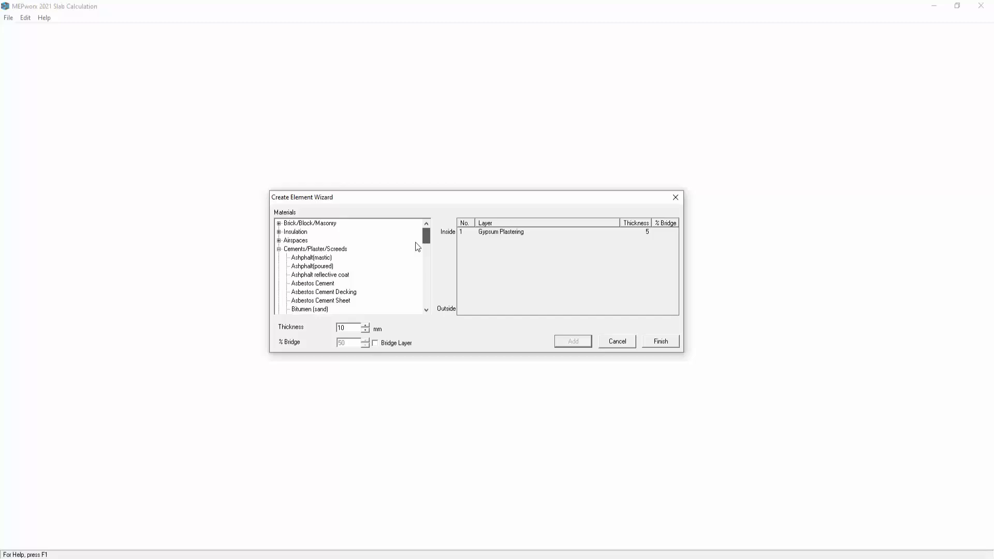
pyautogui.click(279, 249)
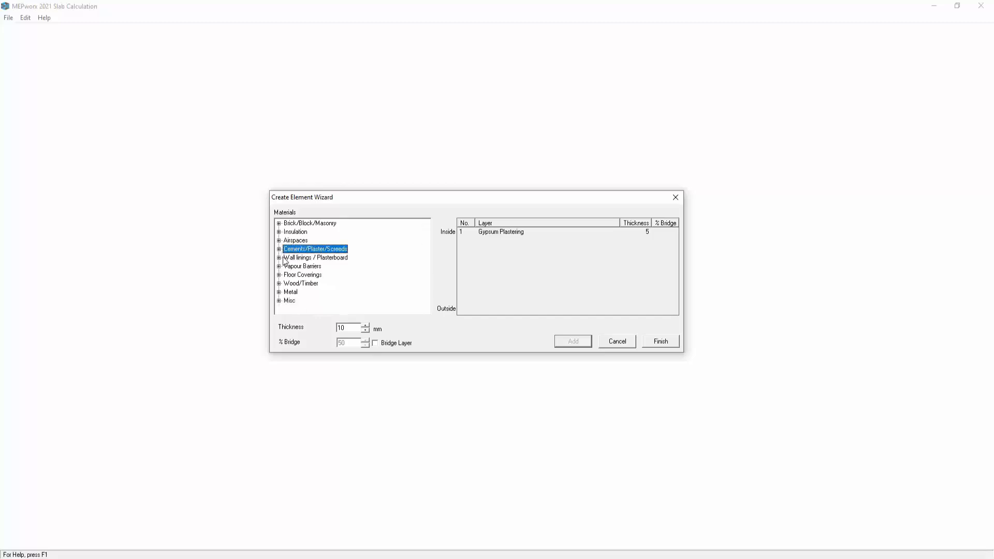
pyautogui.click(279, 258)
pyautogui.click(426, 240)
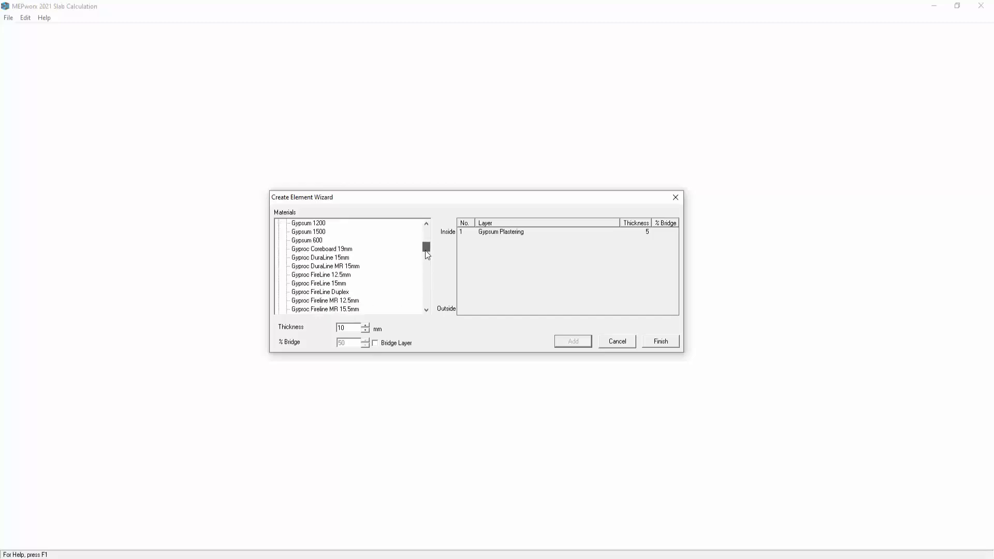
pyautogui.moveTo(425, 250); pyautogui.dragTo(424, 255)
pyautogui.doubleClick(339, 328)
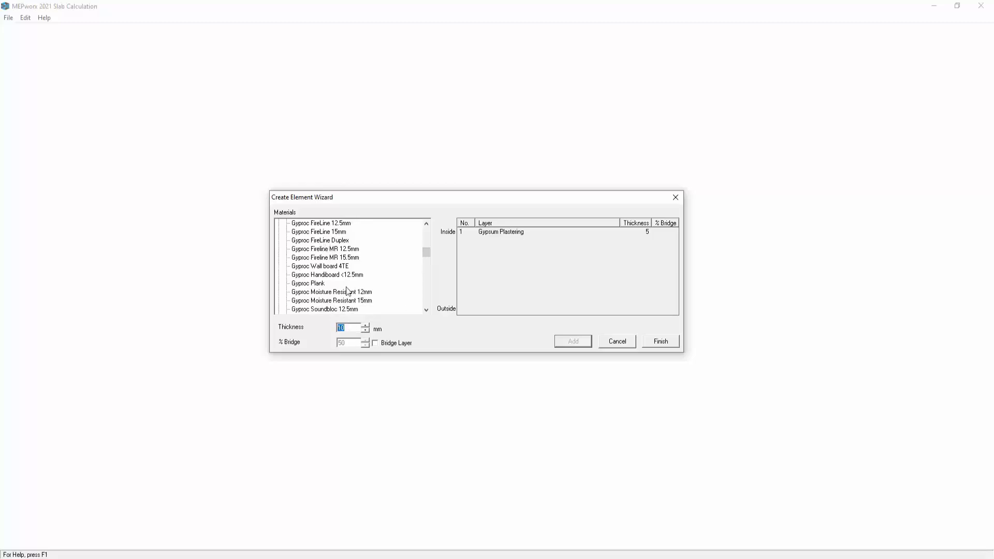
pyautogui.write('15')
pyautogui.click(336, 233)
pyautogui.click(574, 341)
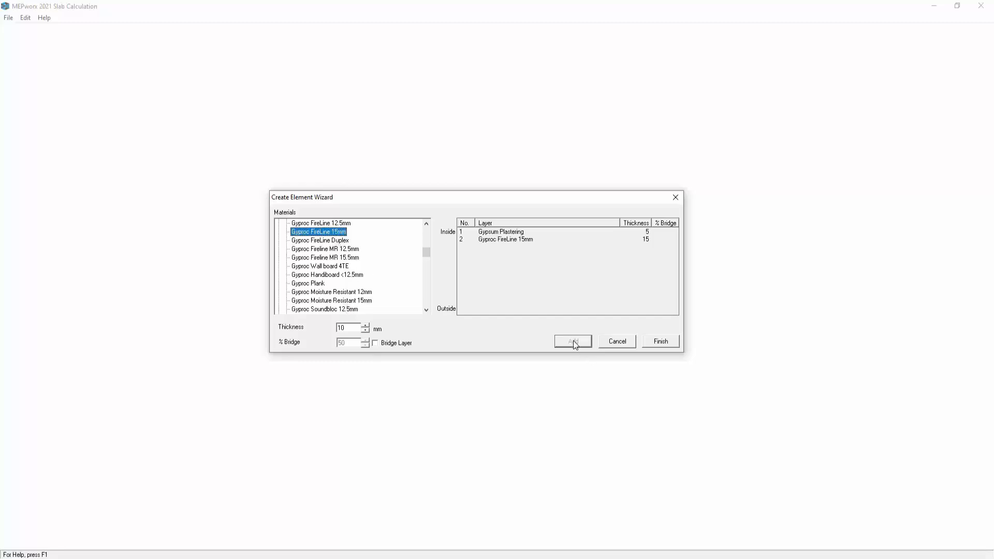
# Add a 220 mm Thermalite Turbo layer from Brick/Block/Masonry.
pyautogui.moveTo(426, 254); pyautogui.dragTo(426, 228)
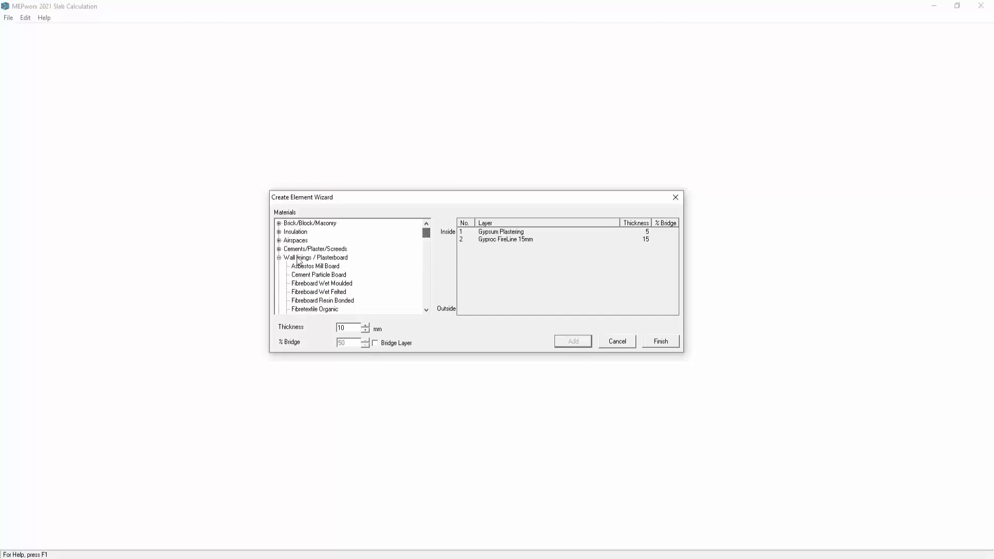
pyautogui.click(279, 258)
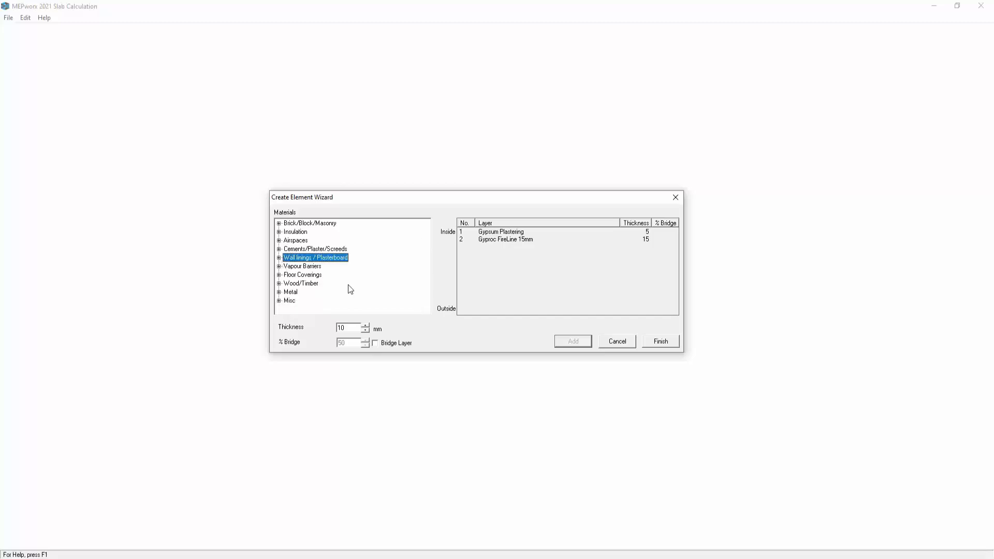
pyautogui.click(279, 223)
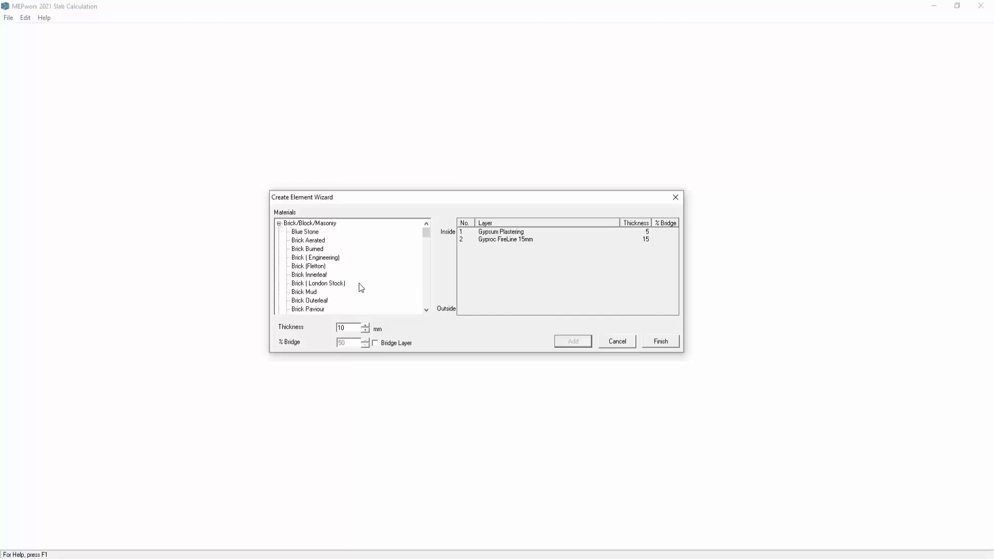
pyautogui.moveTo(424, 235); pyautogui.dragTo(426, 285)
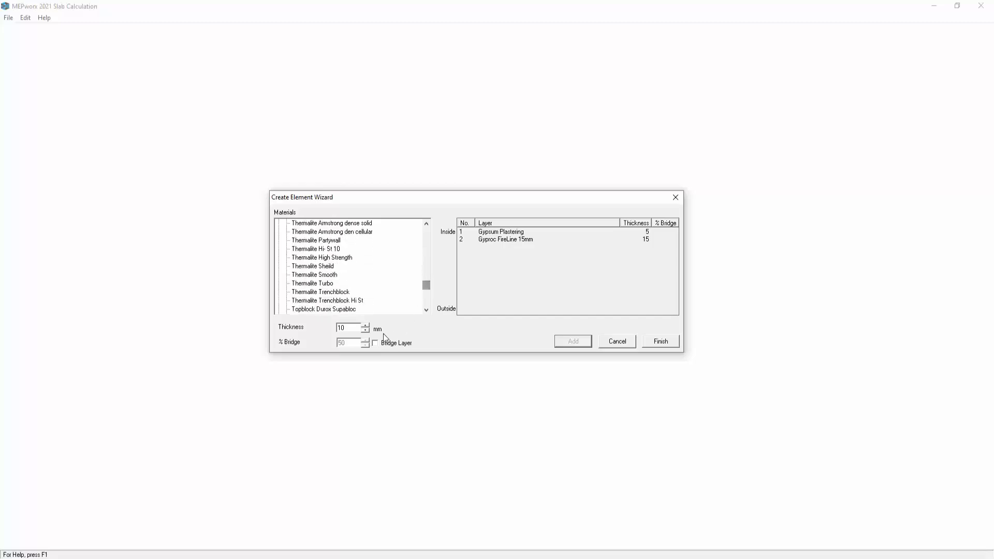
pyautogui.doubleClick(339, 328)
pyautogui.write('12')
pyautogui.click(317, 283)
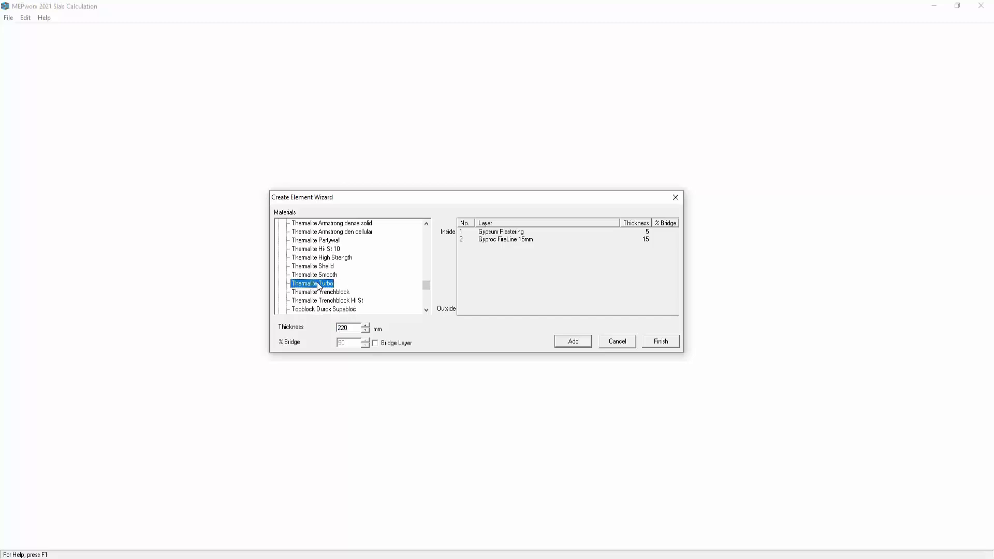
pyautogui.click(565, 342)
# Add Mortar Inner leaf as a 5% bridge layer within the Thermalite Turbo layer.
pyautogui.moveTo(427, 285); pyautogui.dragTo(426, 230)
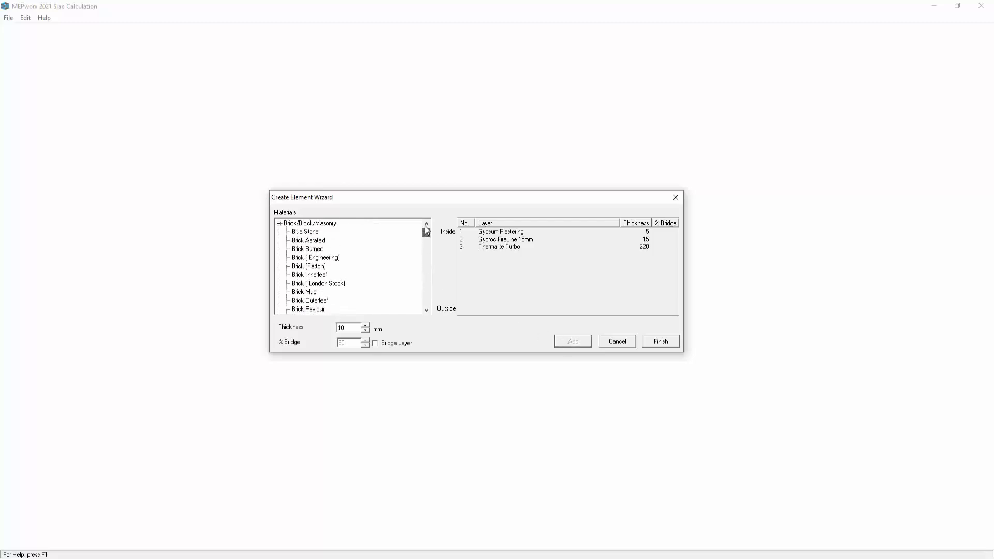
pyautogui.click(279, 223)
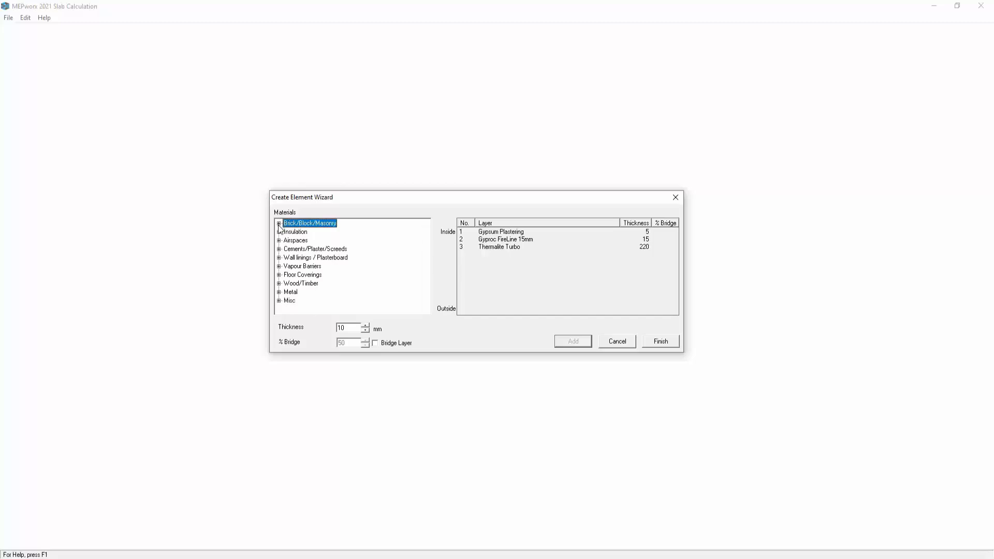
pyautogui.click(374, 343)
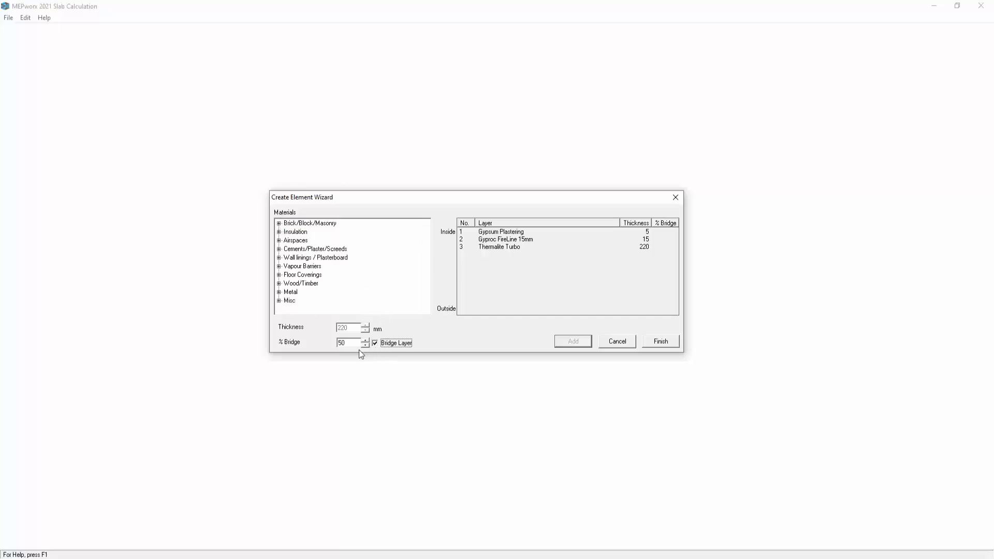
pyautogui.moveTo(352, 344); pyautogui.dragTo(332, 343)
pyautogui.write('5')
pyautogui.click(278, 249)
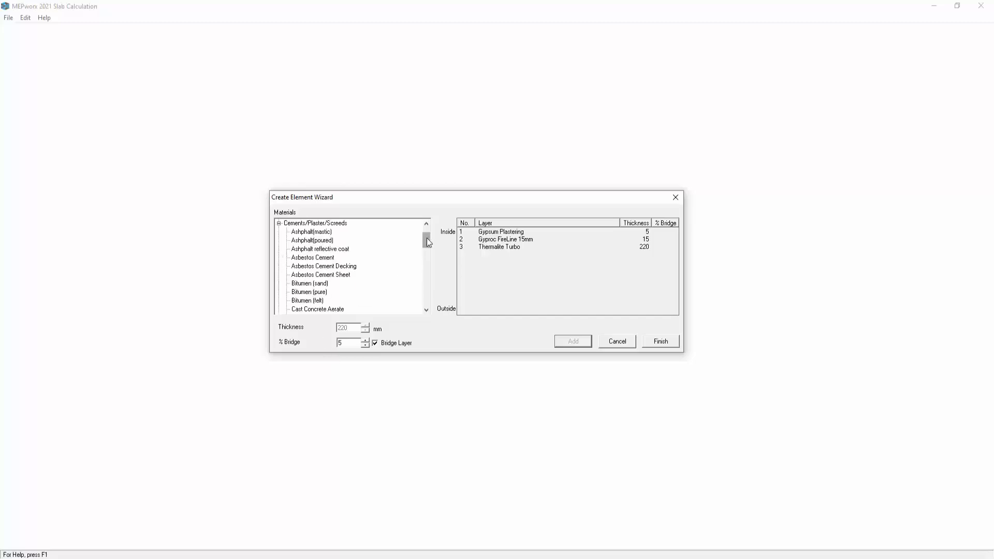
pyautogui.moveTo(427, 238); pyautogui.dragTo(426, 286)
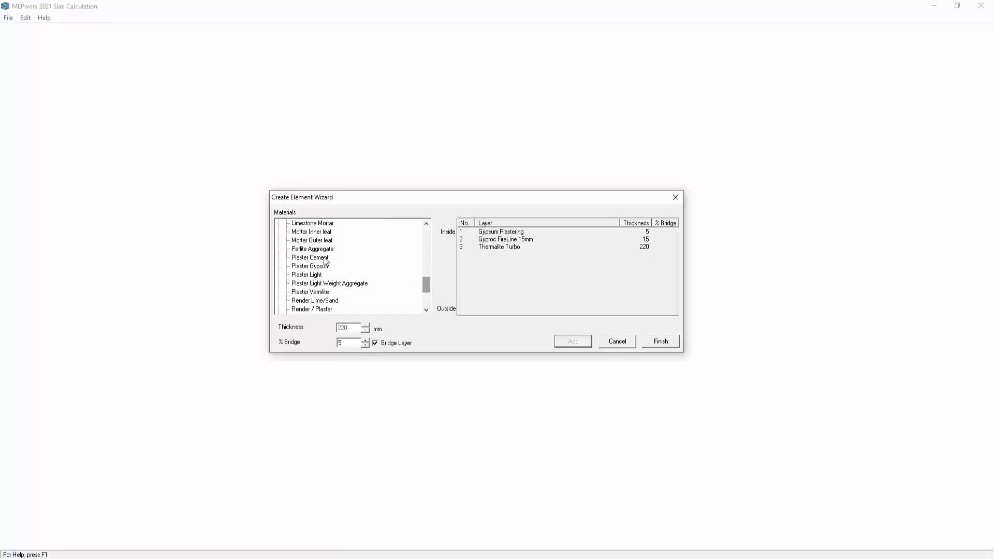
pyautogui.click(308, 232)
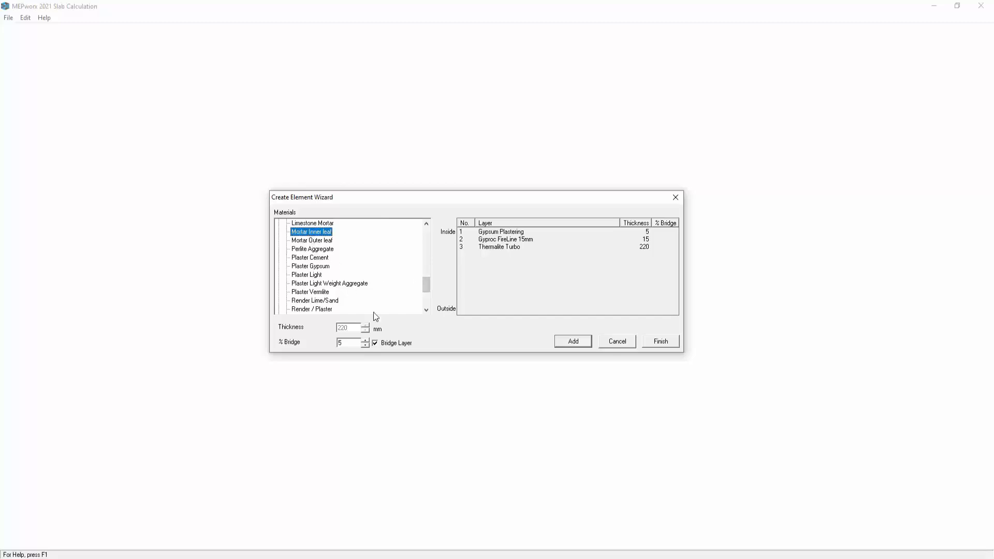
pyautogui.click(562, 343)
# Add a 60 mm Cellotex TUF-R GA3000Z insulation layer.
pyautogui.moveTo(428, 288); pyautogui.dragTo(424, 234)
pyautogui.click(278, 249)
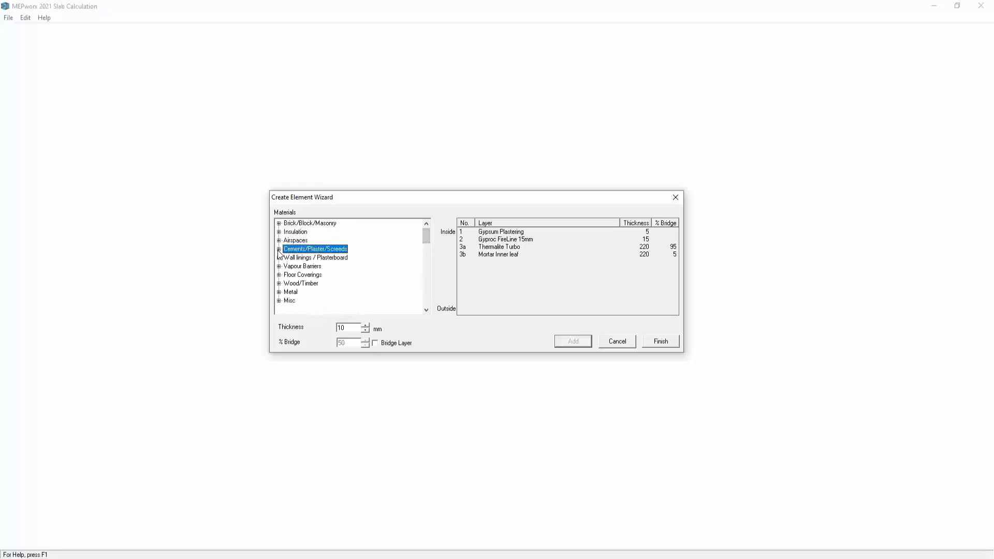
pyautogui.click(278, 232)
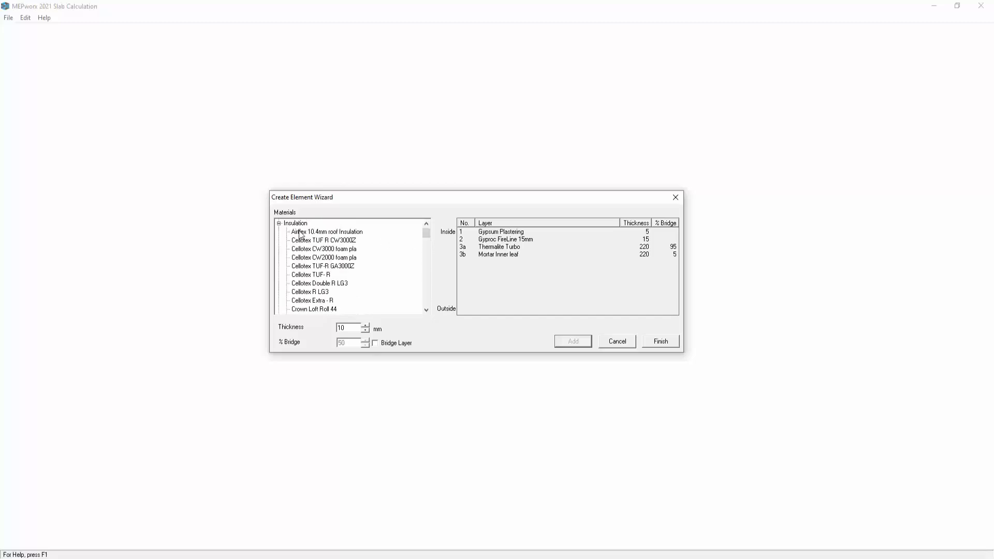
pyautogui.scroll(-1, 427, 235)
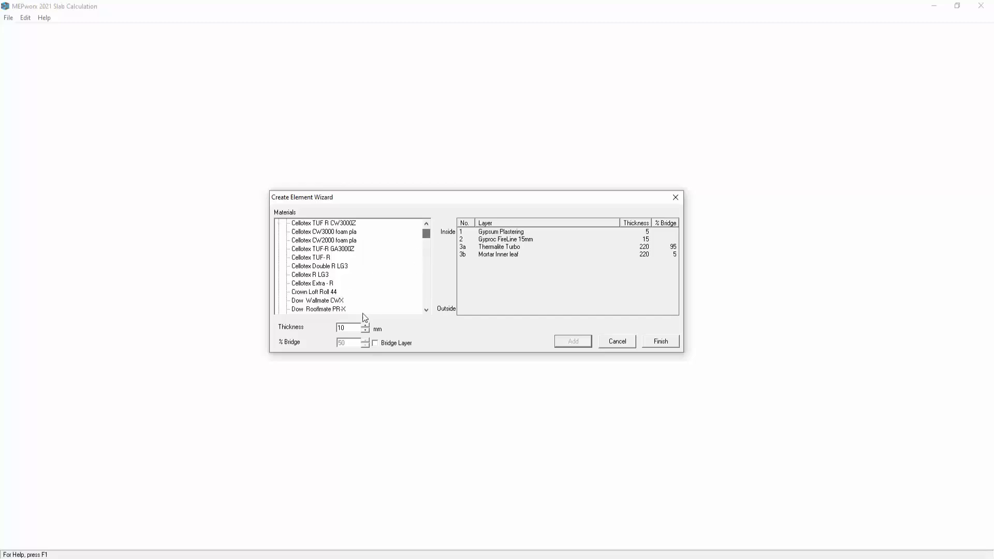
pyautogui.moveTo(347, 328); pyautogui.dragTo(332, 326)
pyautogui.write('6')
pyautogui.click(307, 249)
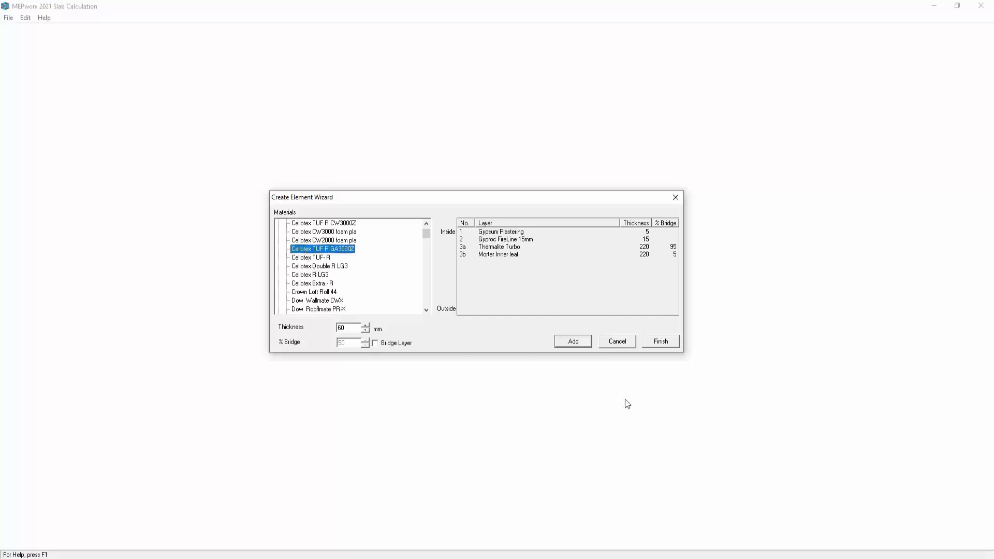
pyautogui.click(573, 342)
pyautogui.scroll(3, 429, 235)
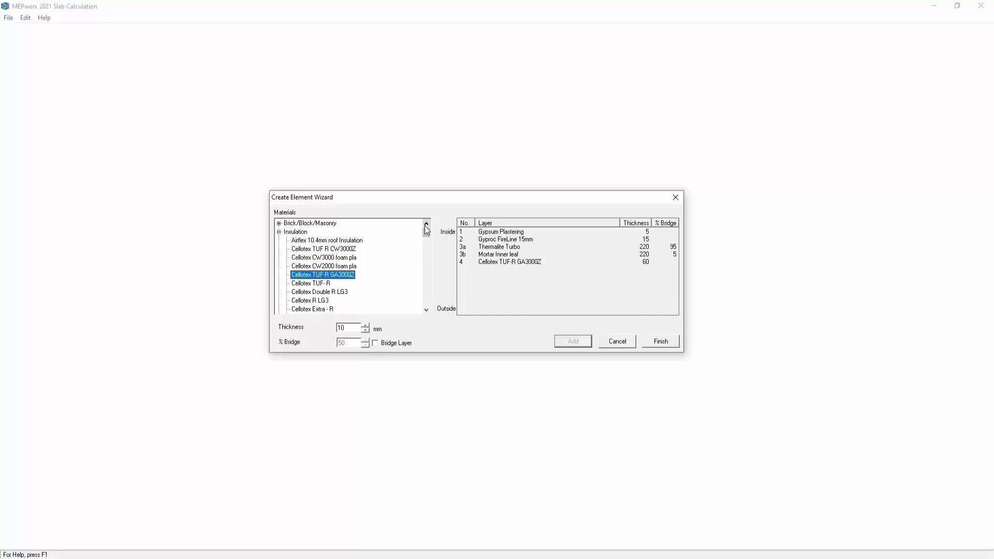
pyautogui.click(279, 232)
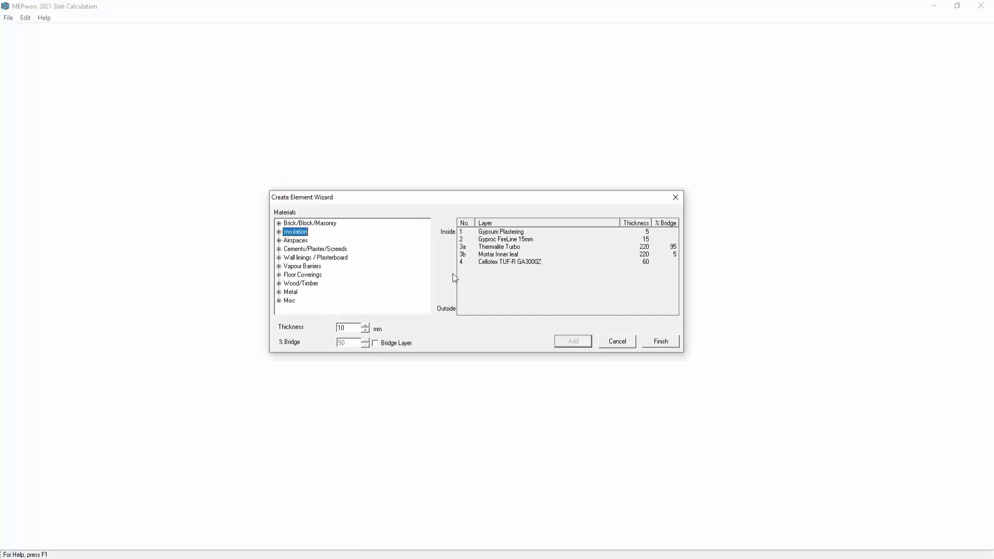
# Add a 25 mm Cavity U/V 25mm BR443 layer from Airspaces.
pyautogui.moveTo(354, 327); pyautogui.dragTo(335, 330)
pyautogui.write('25')
pyautogui.click(278, 240)
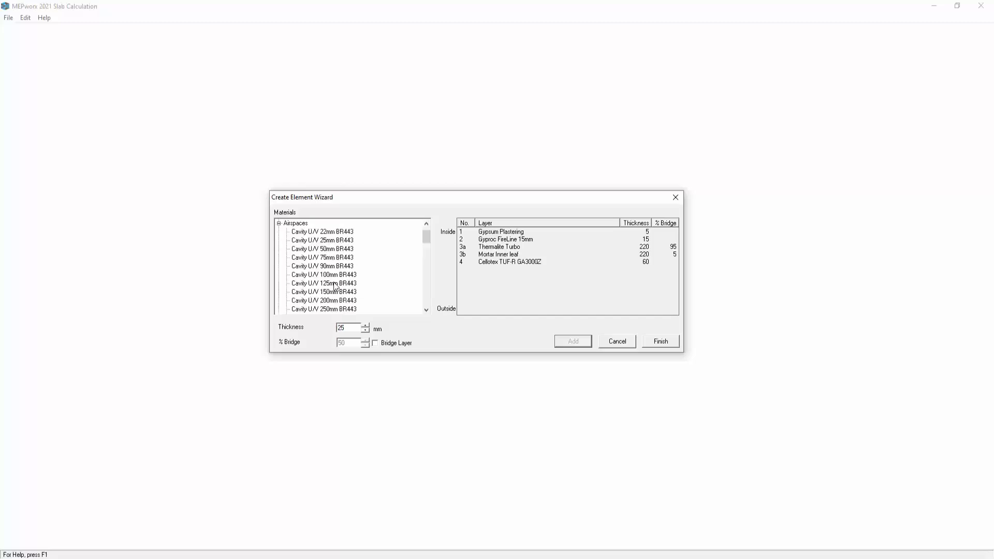
pyautogui.click(573, 341)
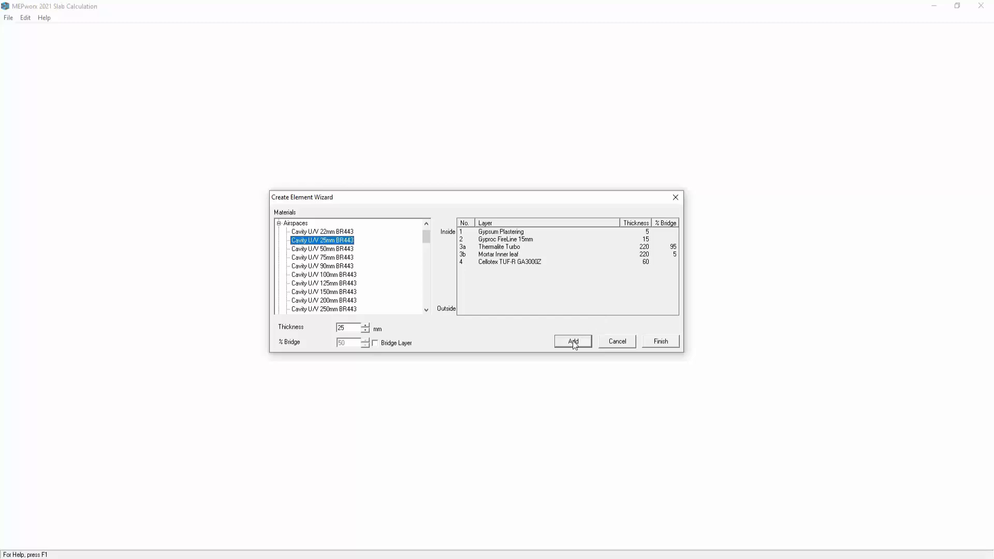
pyautogui.click(278, 223)
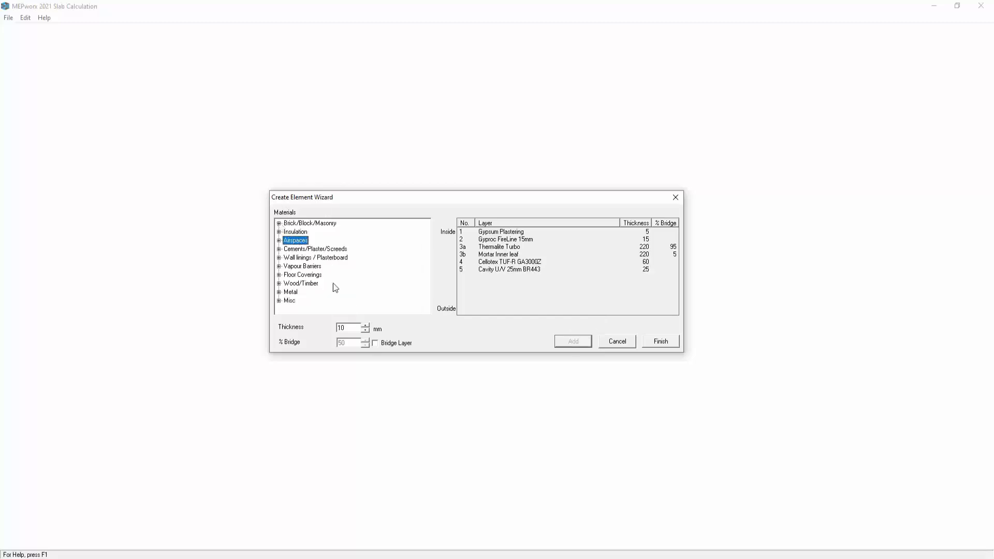
# Add a 150 mm Topblock Durox Sys 500 layer from Brick/Block/Masonry.
pyautogui.doubleClick(312, 227)
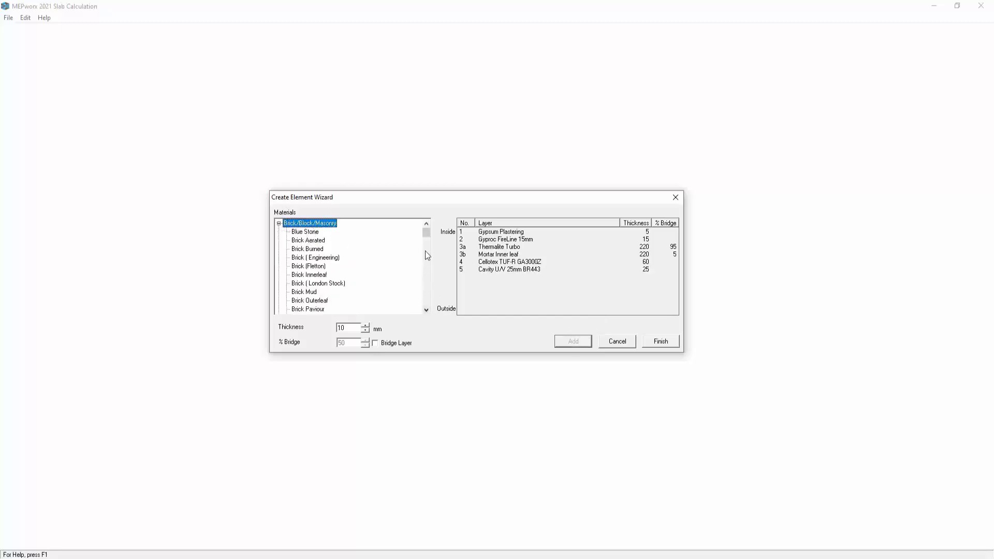
pyautogui.moveTo(425, 233); pyautogui.dragTo(427, 292)
pyautogui.moveTo(353, 329); pyautogui.dragTo(336, 327)
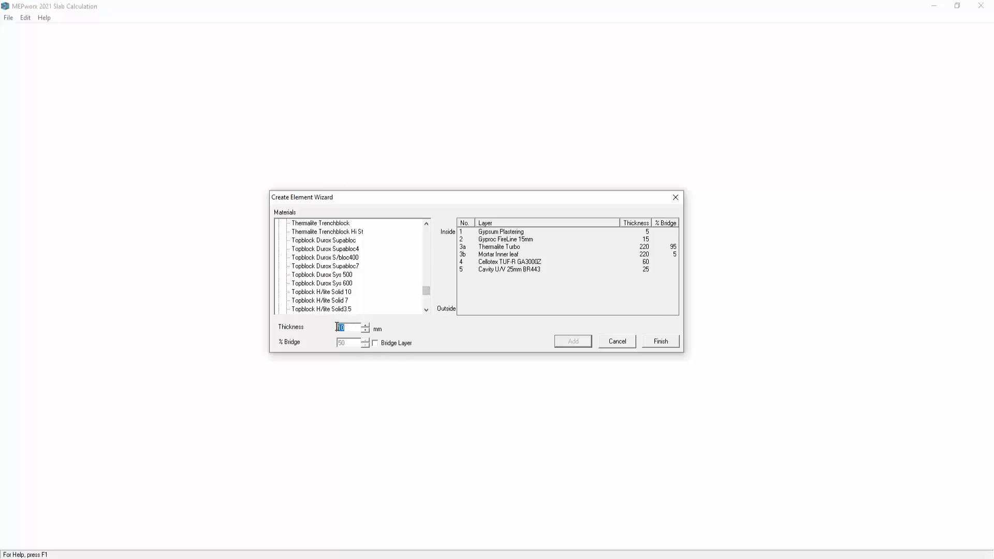
pyautogui.write('150')
pyautogui.click(331, 275)
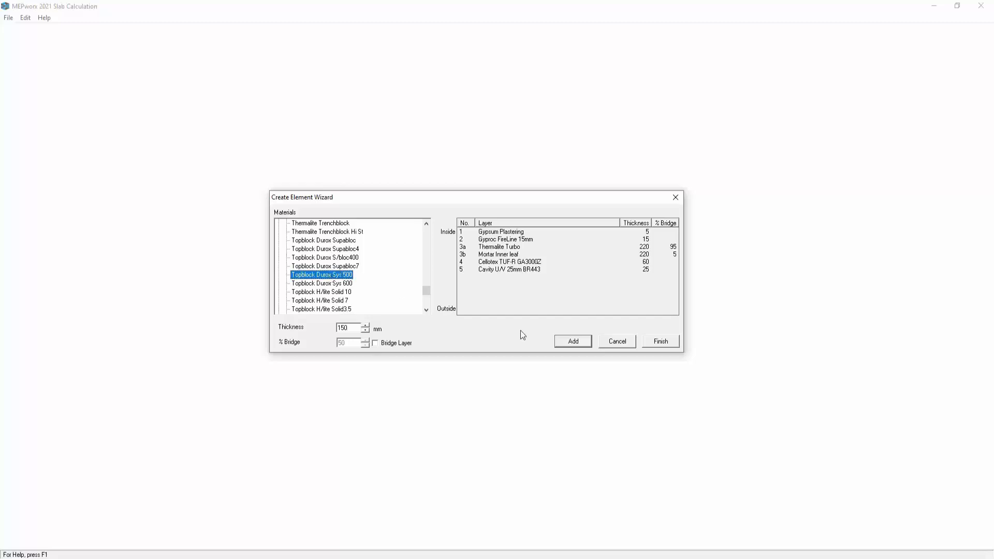
pyautogui.click(572, 345)
# Add Mortar Outer leaf as a 5% bridge layer within the Topblock Durox Sys 500 layer and finish the wizard.
pyautogui.click(375, 343)
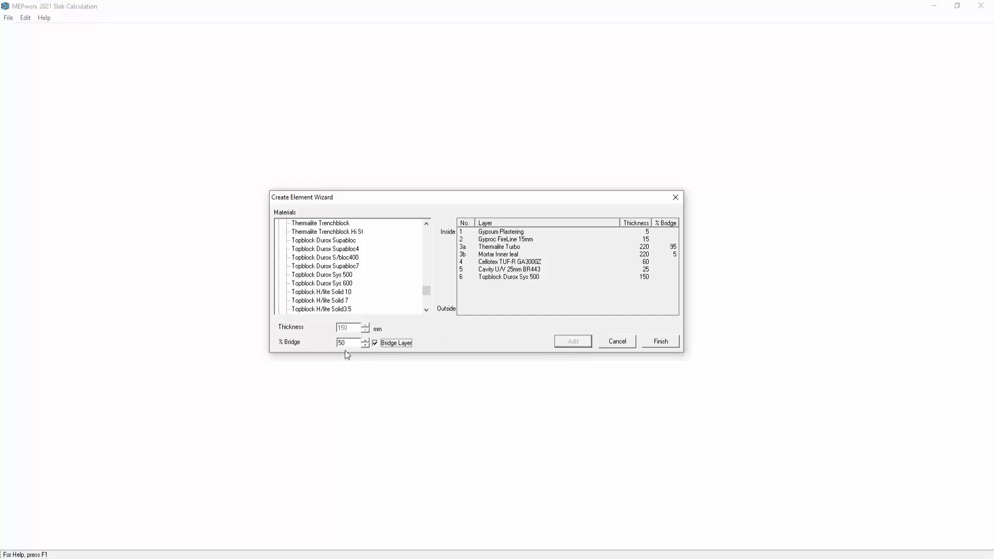
pyautogui.moveTo(348, 343); pyautogui.dragTo(337, 344)
pyautogui.write('5')
pyautogui.moveTo(426, 298); pyautogui.dragTo(424, 226)
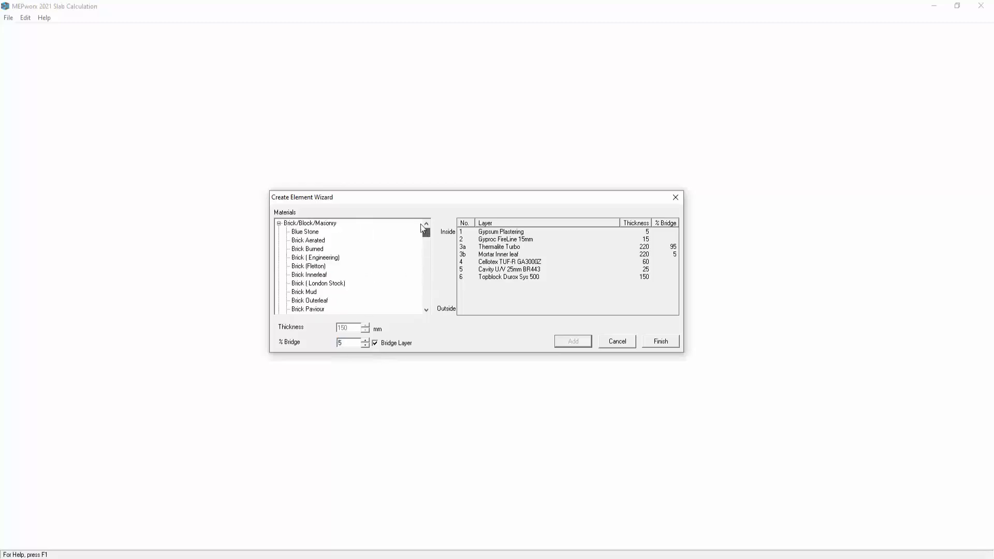
pyautogui.click(279, 223)
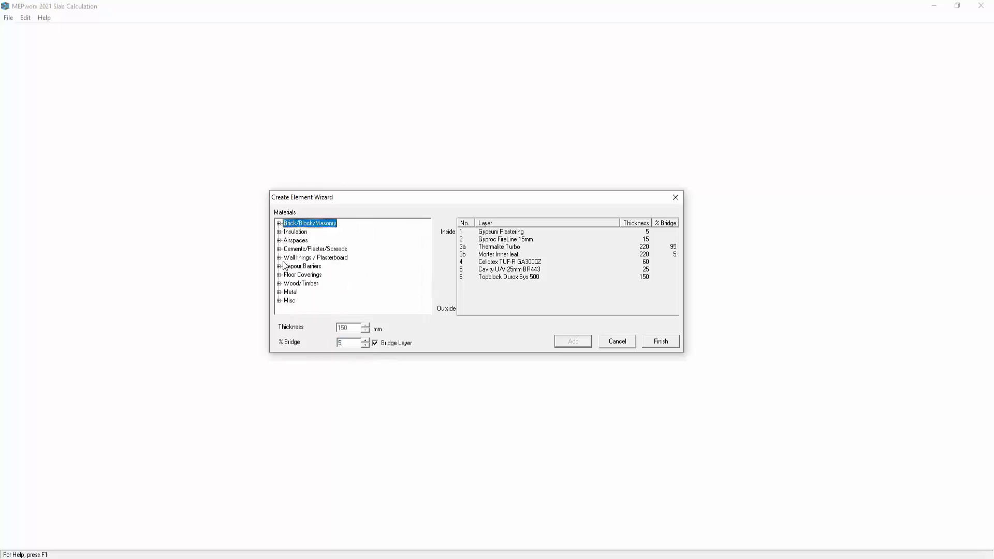
pyautogui.click(279, 249)
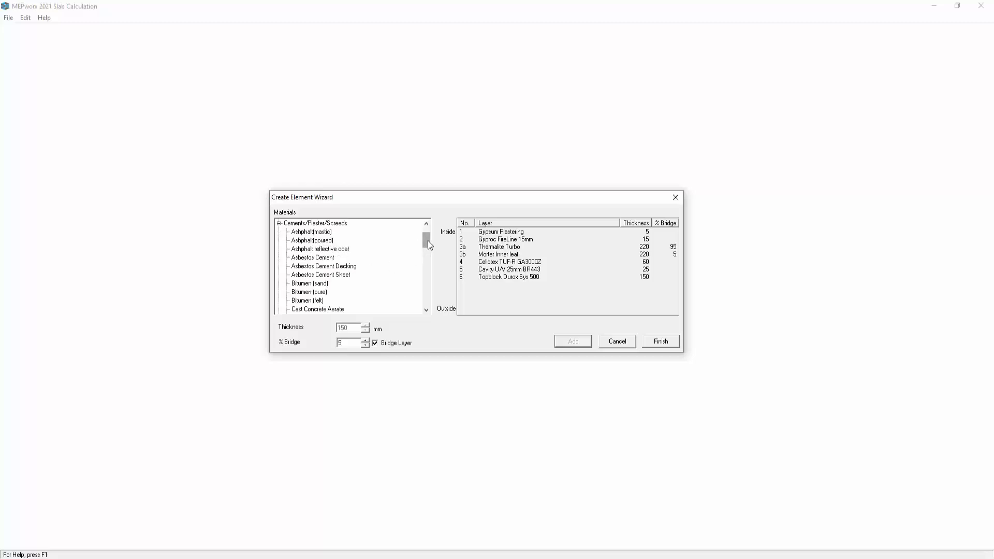
pyautogui.moveTo(428, 240); pyautogui.dragTo(426, 285)
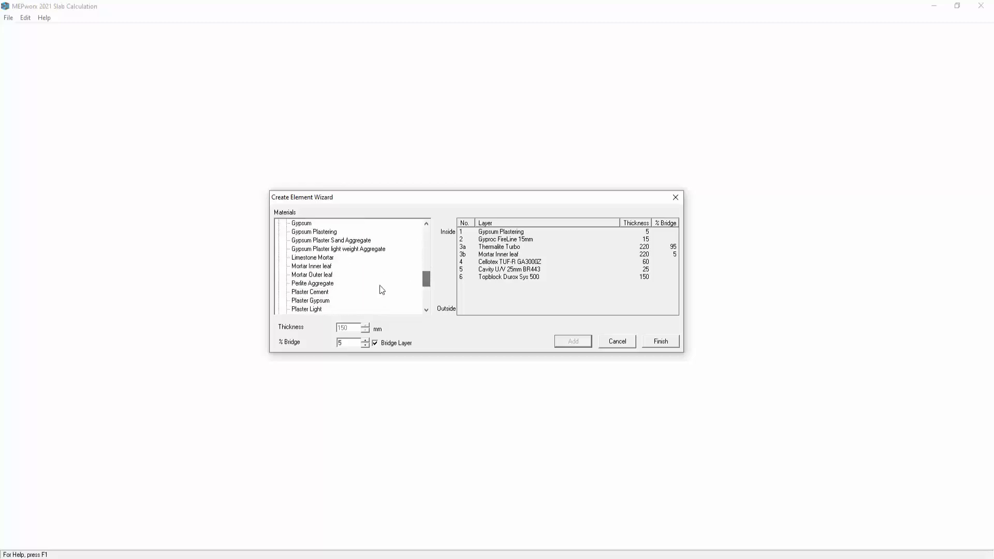
pyautogui.click(330, 275)
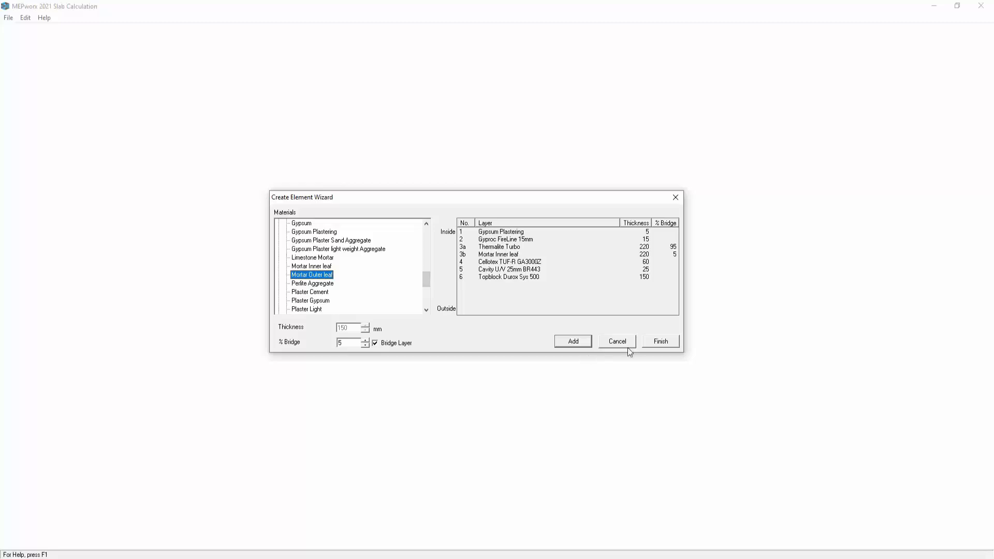
pyautogui.click(573, 342)
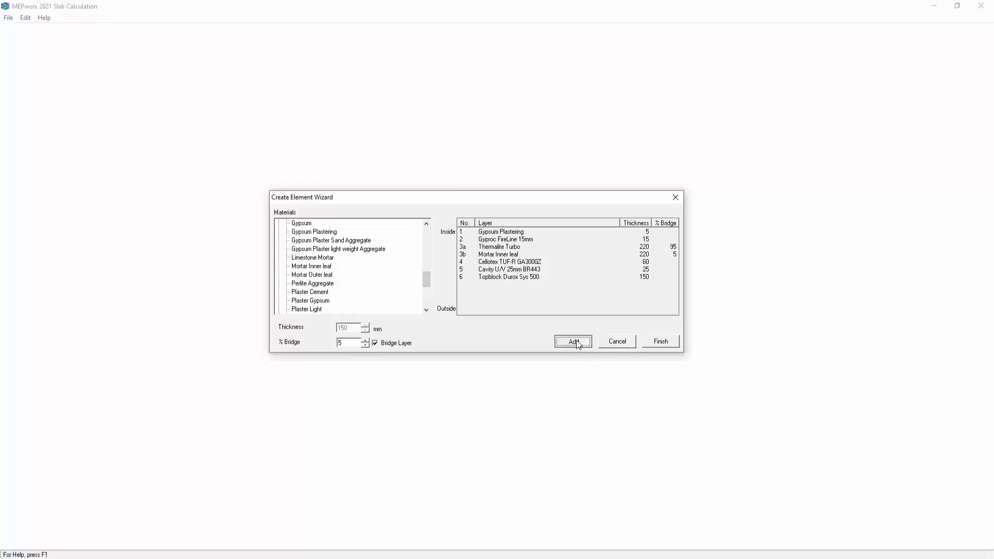
pyautogui.click(657, 343)
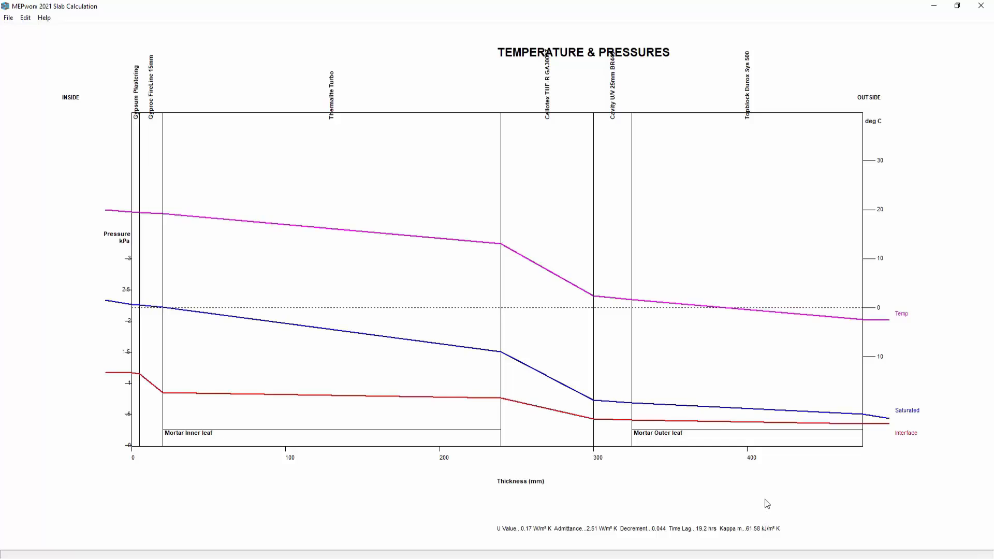
# Change the Thermalite Turbo layer's material to Thermalite High Strength.
pyautogui.doubleClick(333, 163)
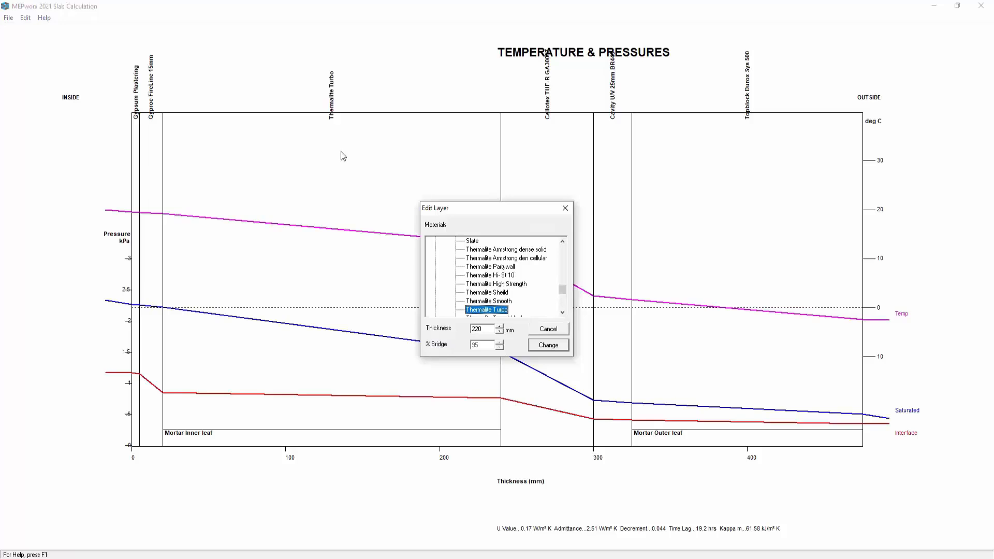
pyautogui.press('Tab')
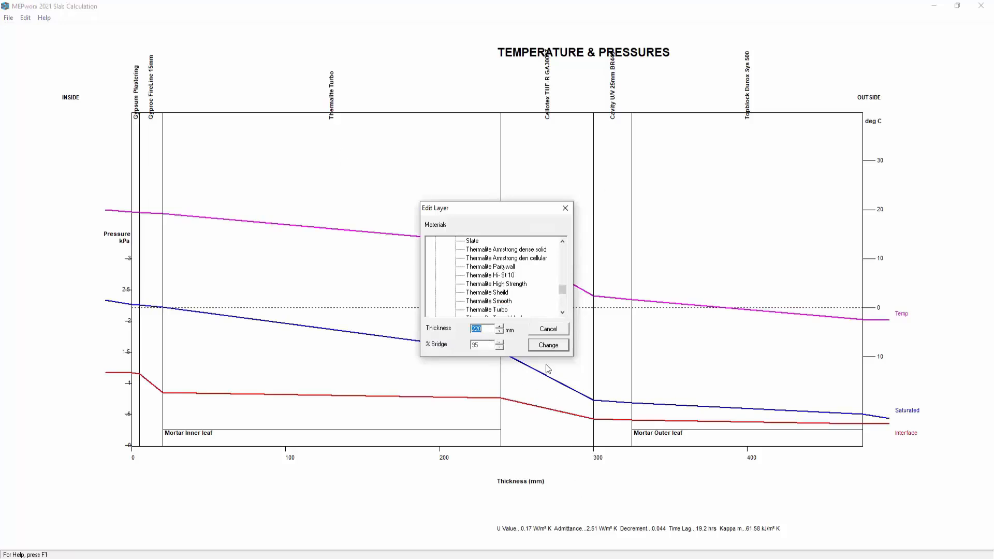
pyautogui.click(501, 268)
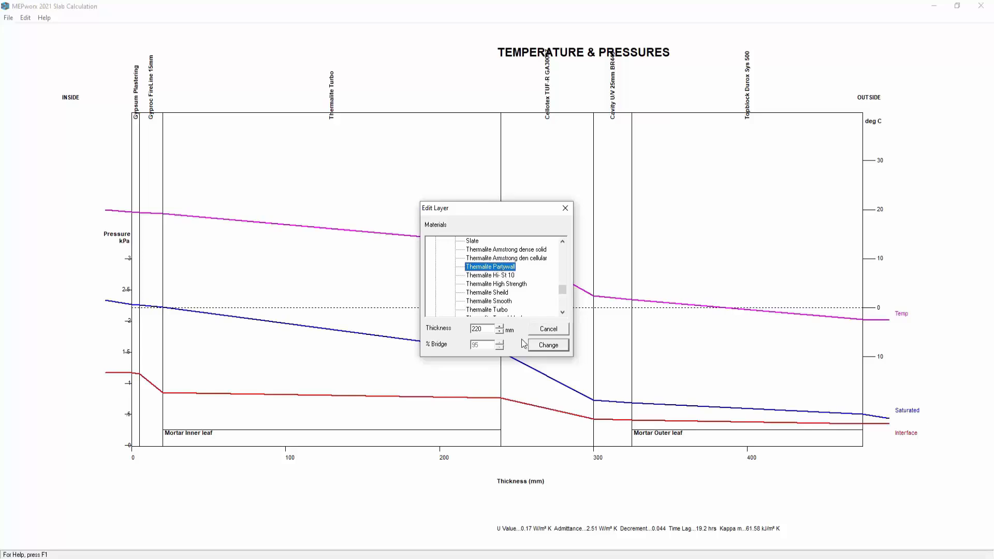
pyautogui.click(495, 293)
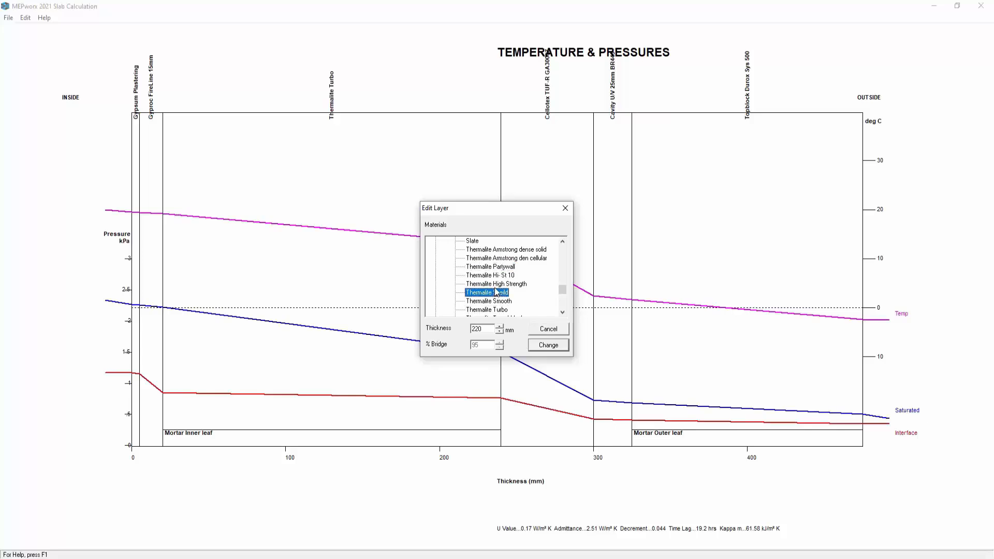
pyautogui.click(497, 284)
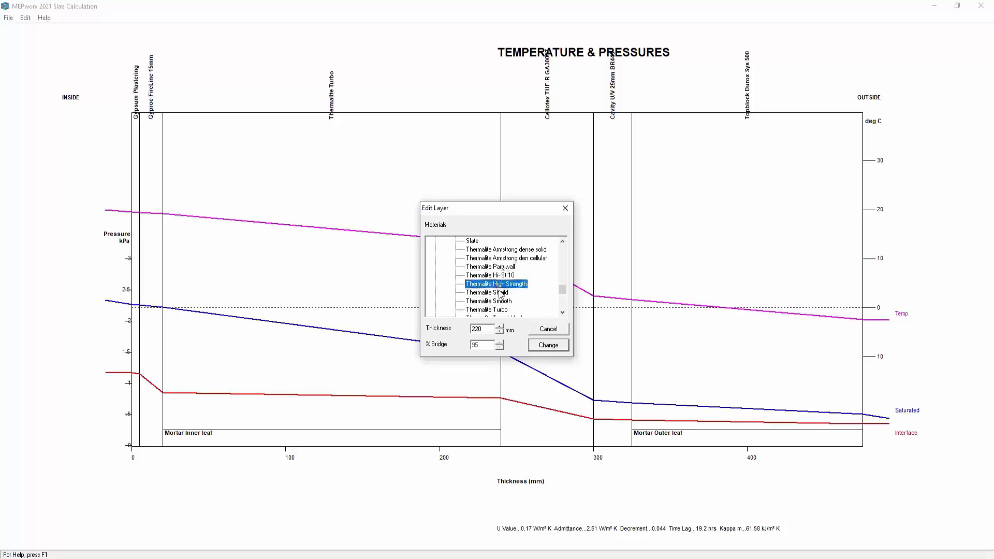
pyautogui.click(536, 346)
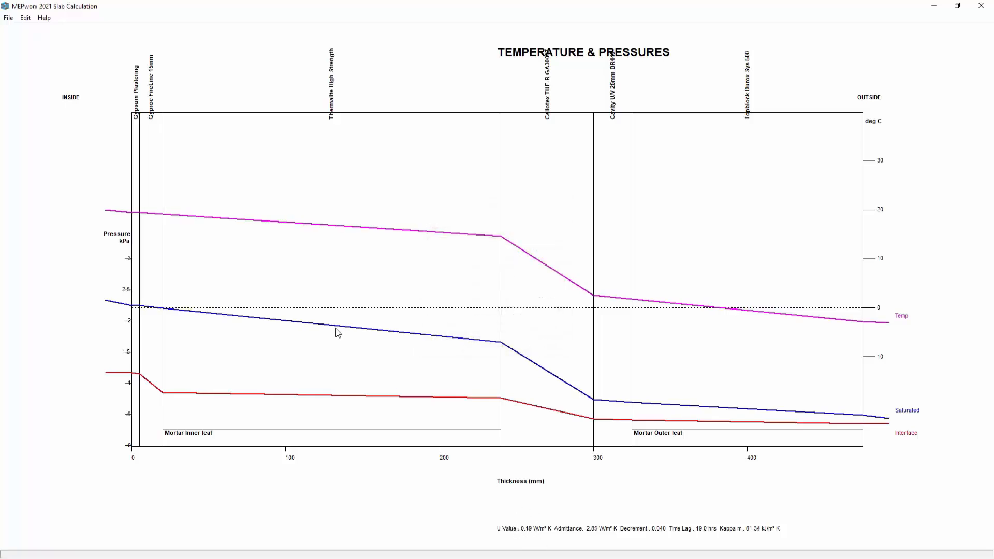
pyautogui.click(22, 20)
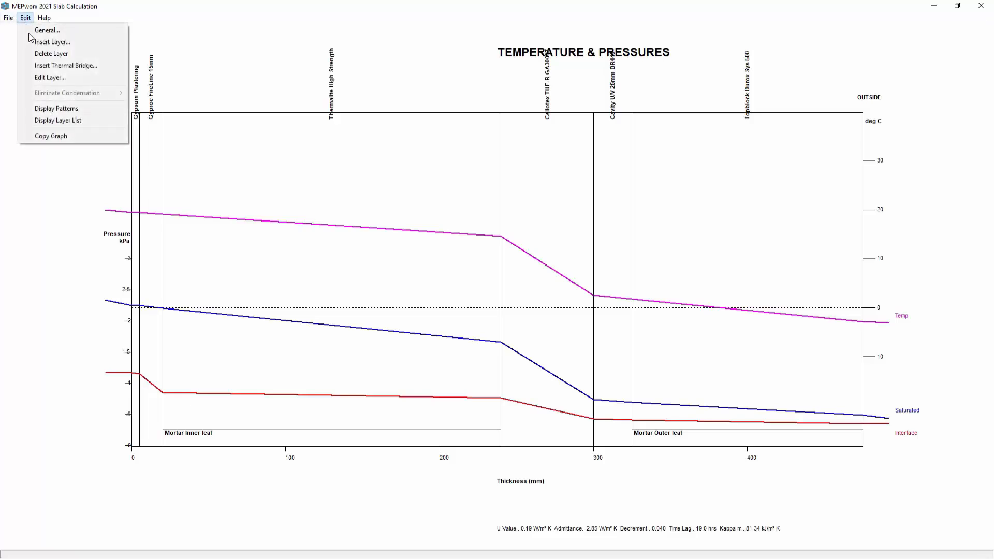
pyautogui.click(57, 77)
pyautogui.click(271, 181)
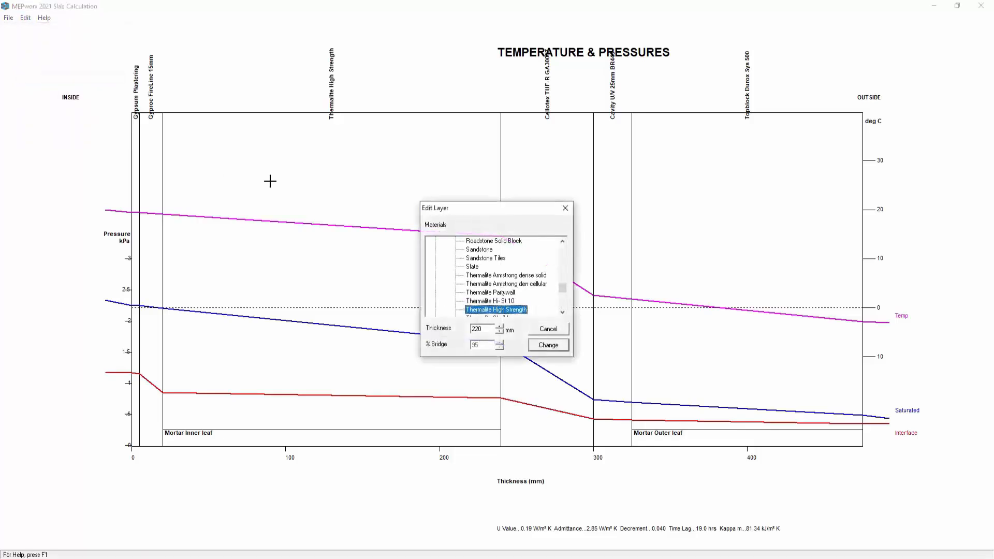
pyautogui.click(556, 334)
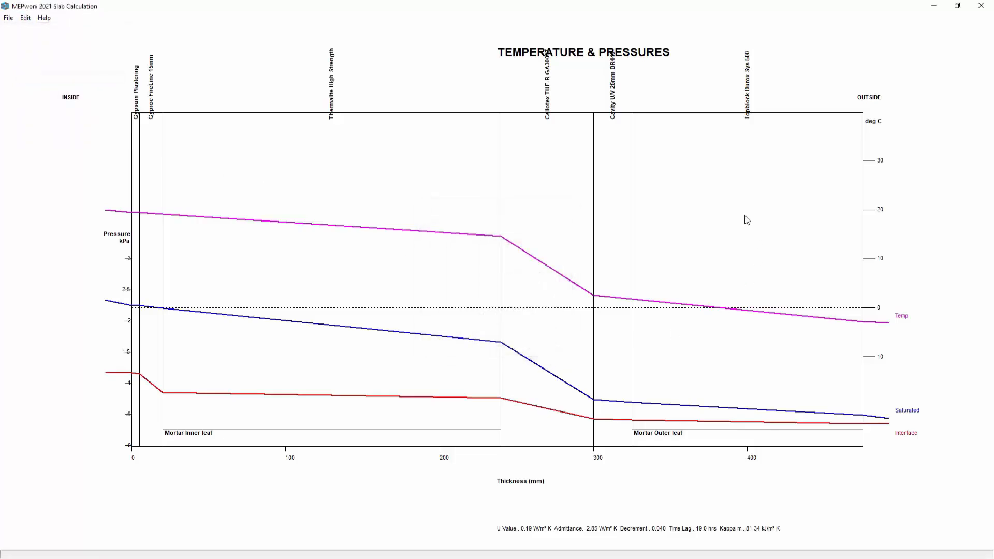
pyautogui.click(747, 220)
pyautogui.click(557, 330)
# Insert a 1 mm Aluminium Foil vapour barrier layer between the Thermalite High Strength and Cellotex layers.
pyautogui.click(25, 18)
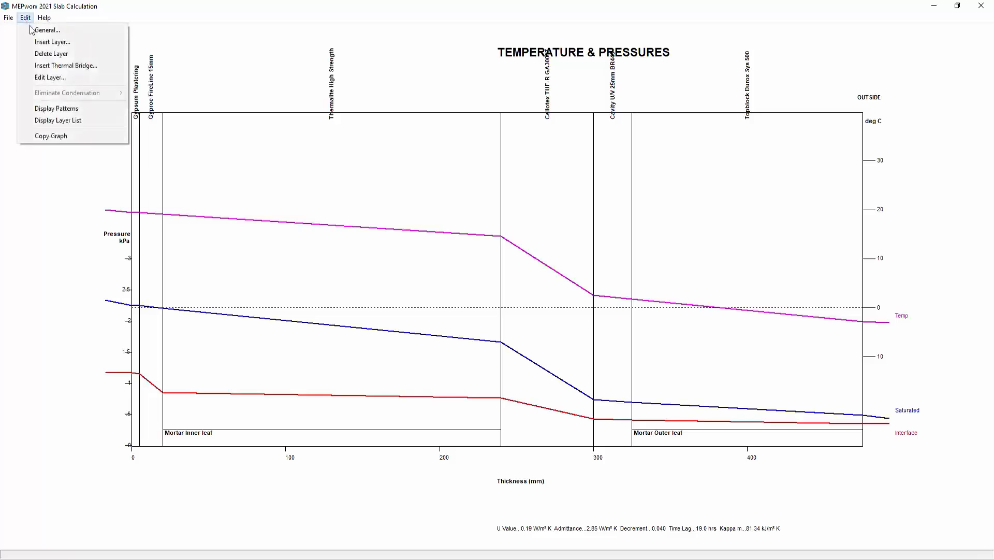
pyautogui.click(57, 65)
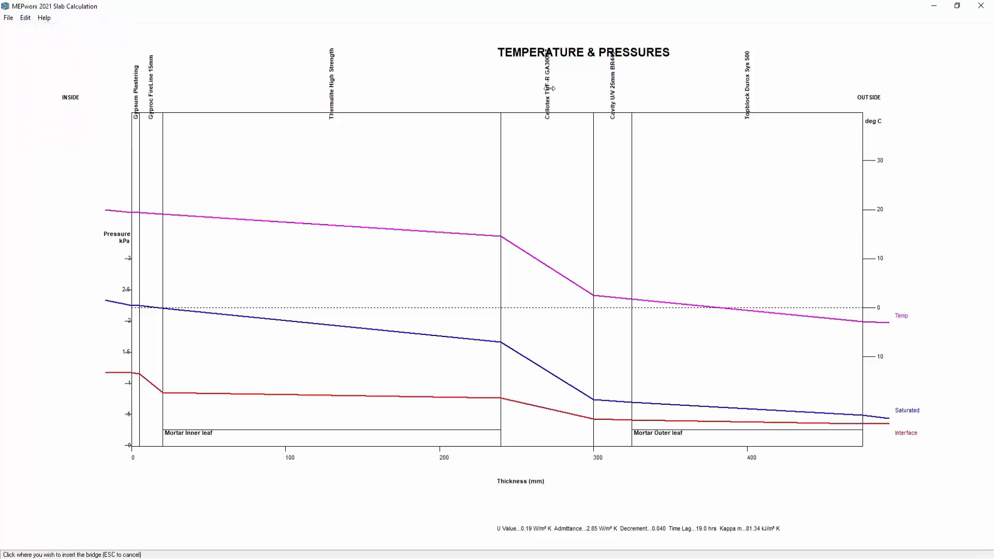
pyautogui.click(499, 191)
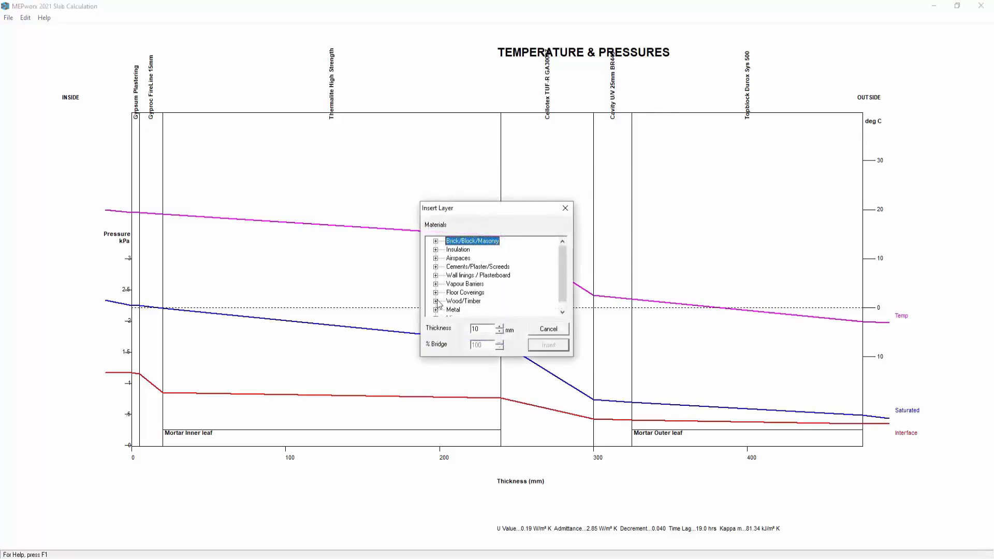
pyautogui.click(436, 284)
pyautogui.doubleClick(477, 329)
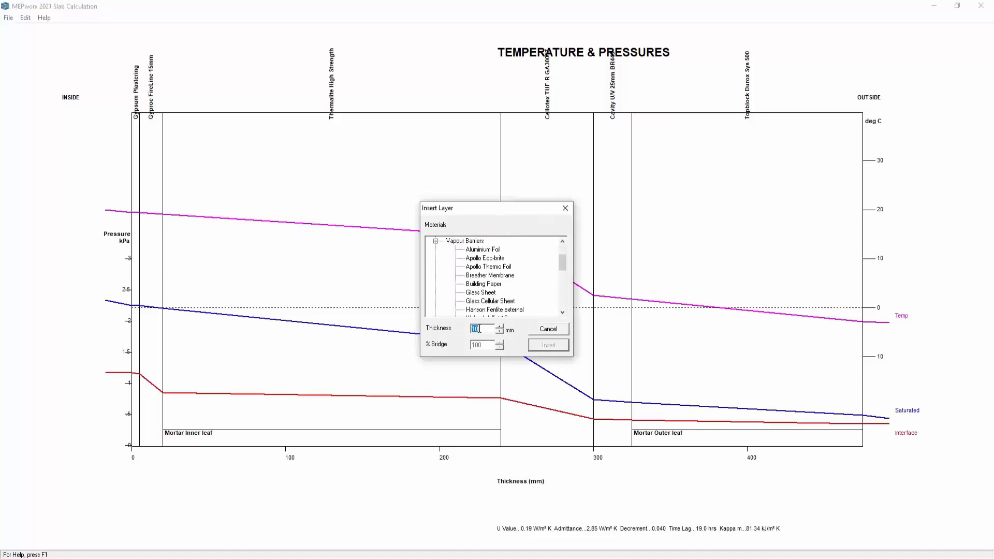
pyautogui.write('1')
pyautogui.click(499, 251)
pyautogui.click(548, 346)
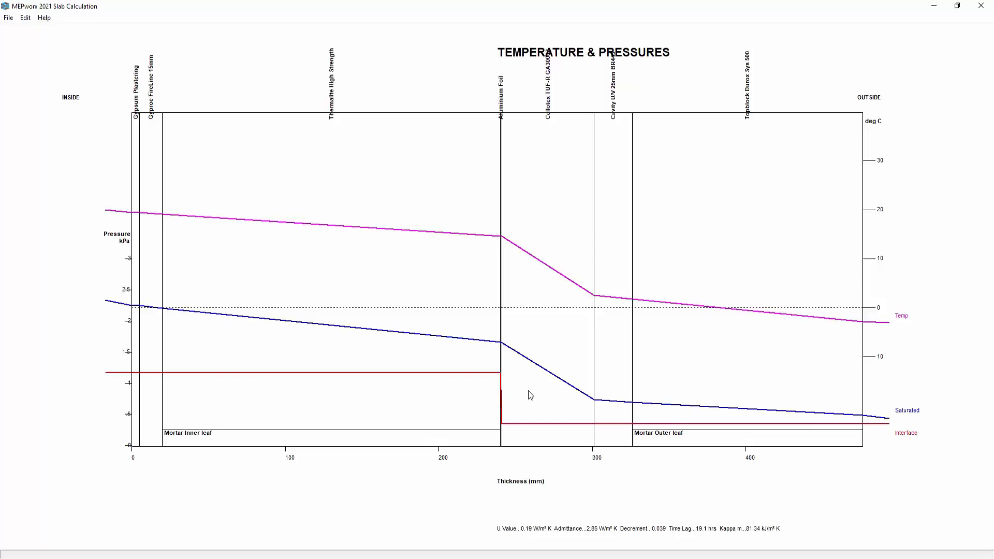
# Save the element as New External Wall.ELM, replacing the existing file.
pyautogui.click(9, 19)
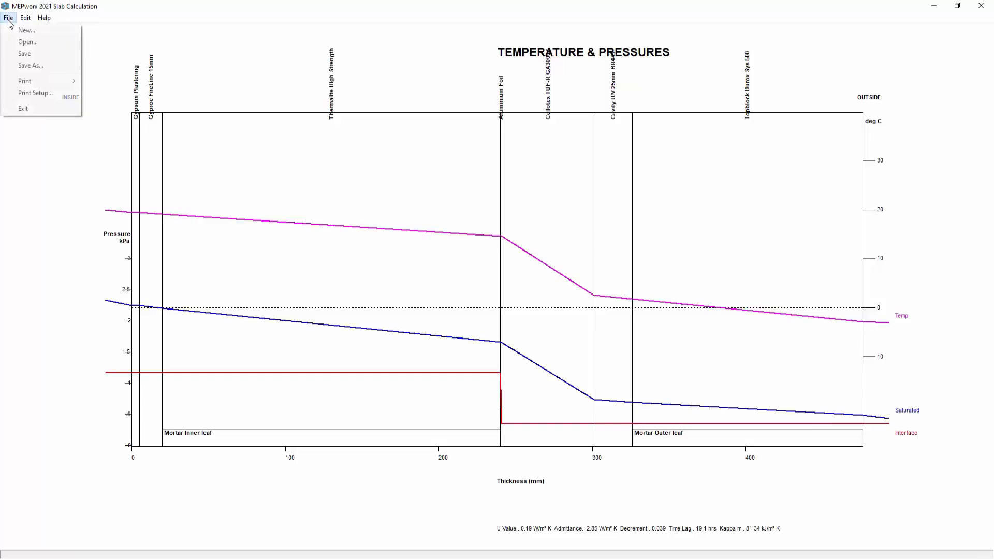
pyautogui.click(27, 66)
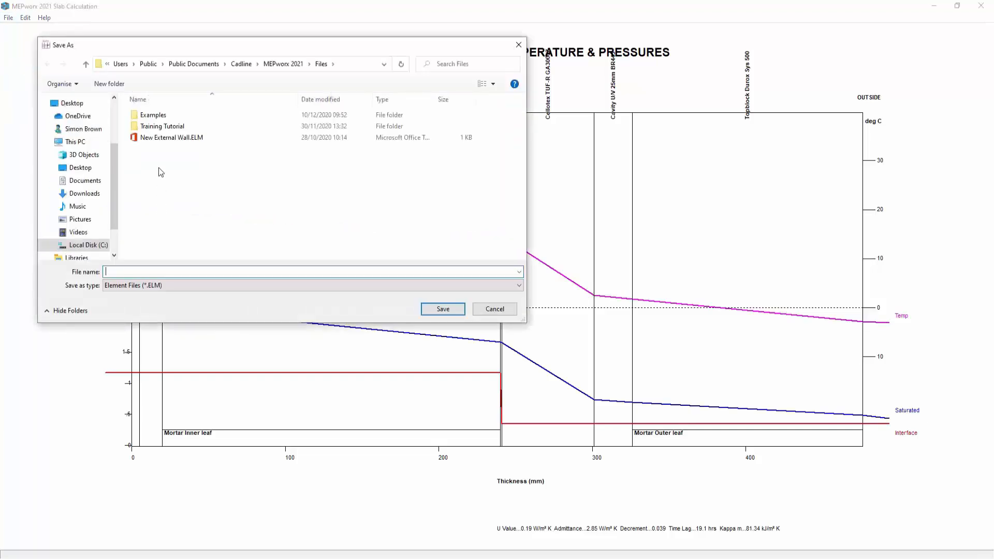
pyautogui.click(162, 138)
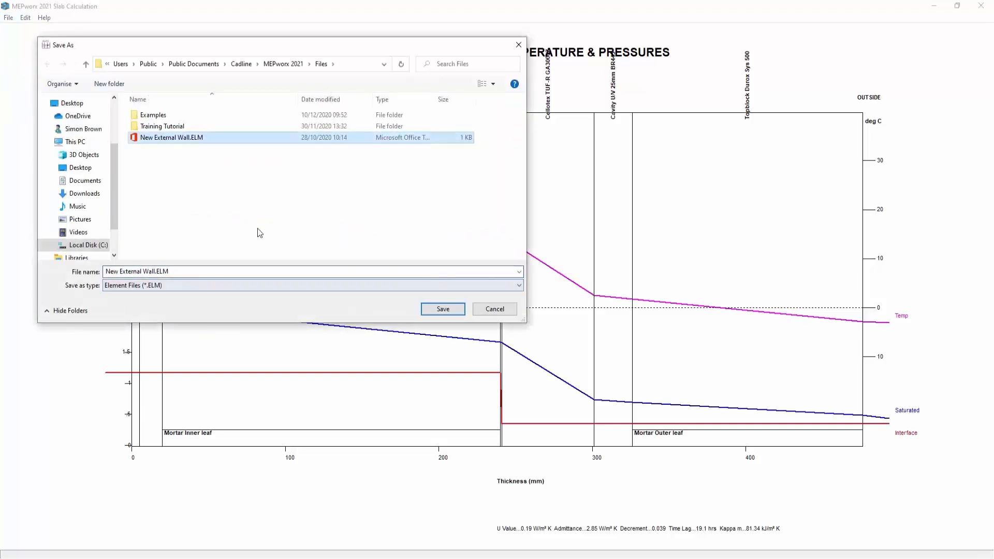
pyautogui.click(429, 311)
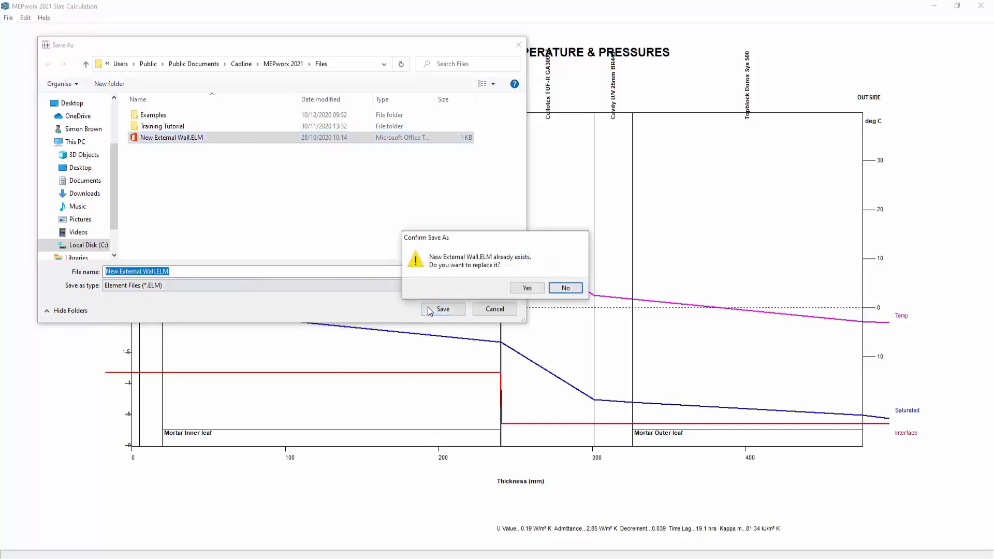
pyautogui.click(562, 287)
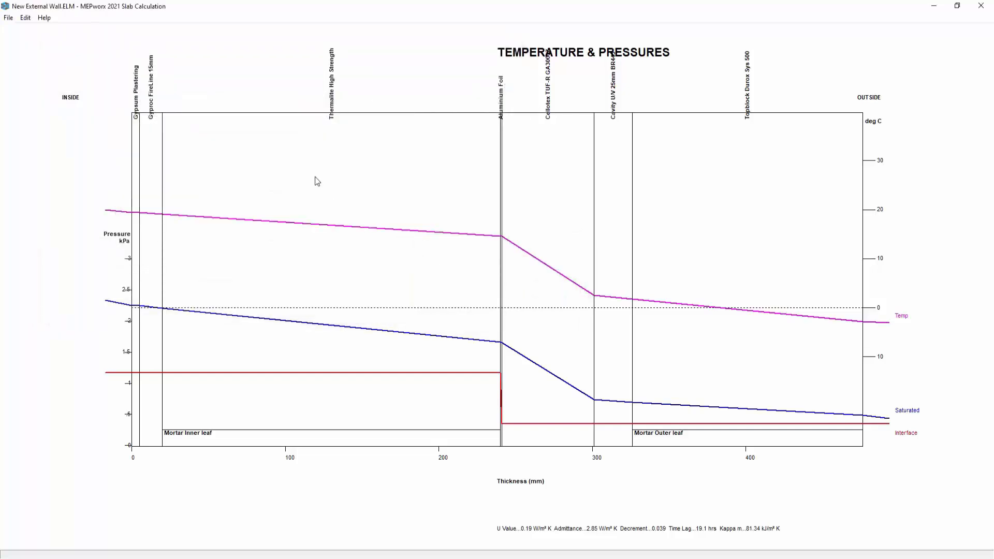